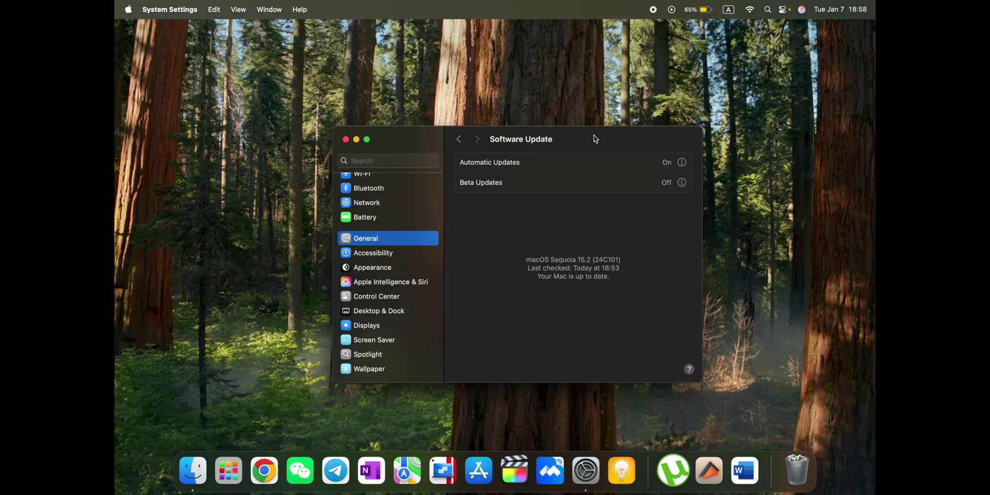
# Open the Apple Intelligence & Siri settings and review the options from Apple Intelligence down to Extensions.
pyautogui.moveTo(596, 139); pyautogui.dragTo(574, 138)
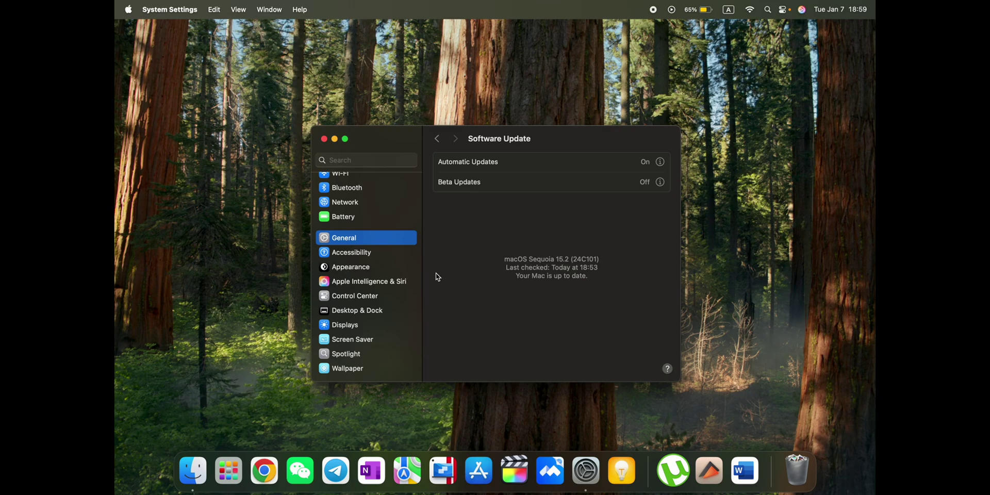
pyautogui.click(407, 284)
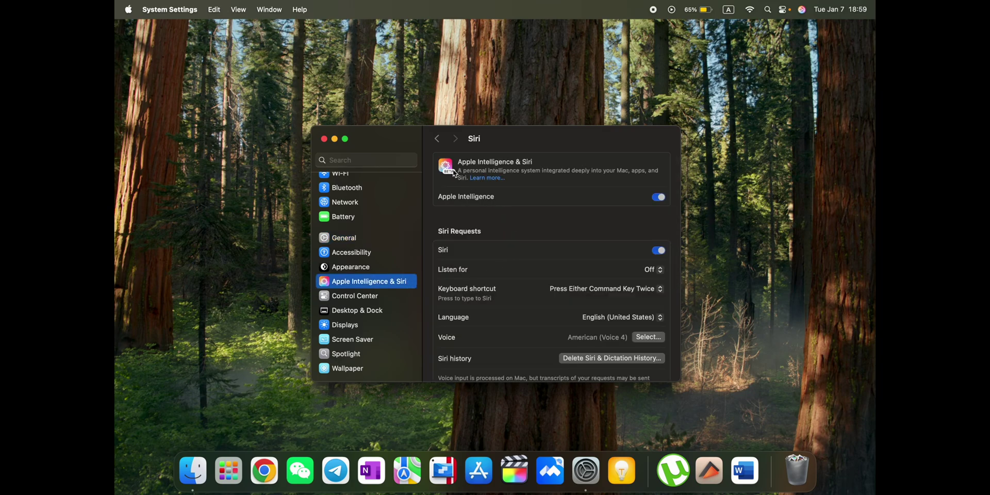
pyautogui.scroll(-1, 546, 230)
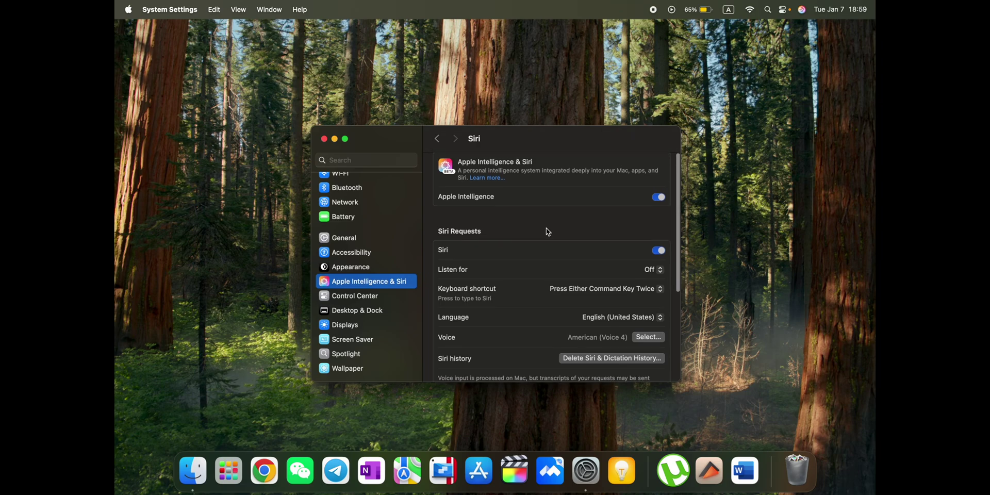
pyautogui.scroll(-5, 543, 232)
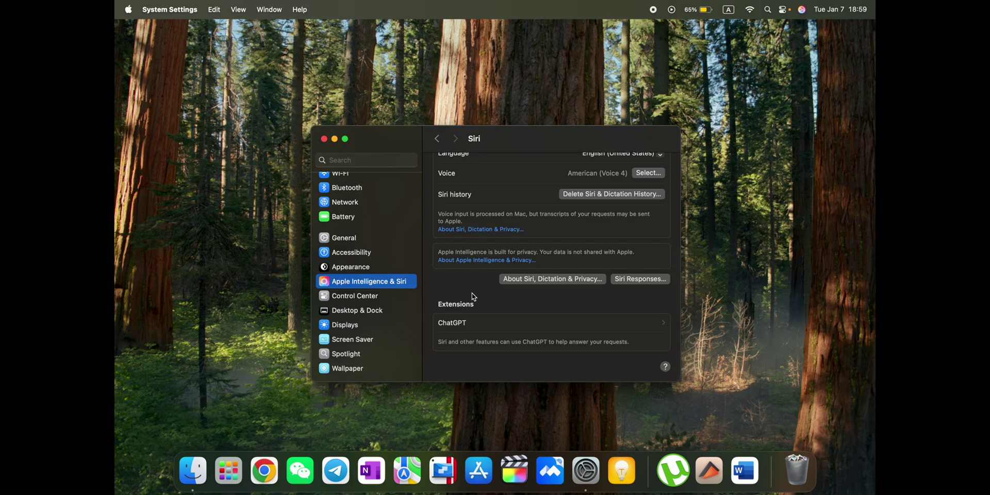
pyautogui.scroll(10, 471, 296)
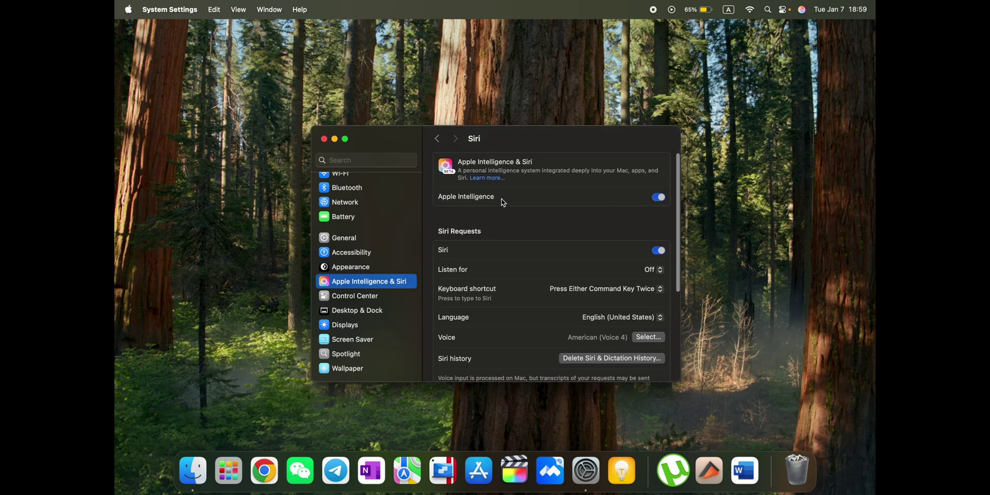
pyautogui.scroll(-3, 528, 204)
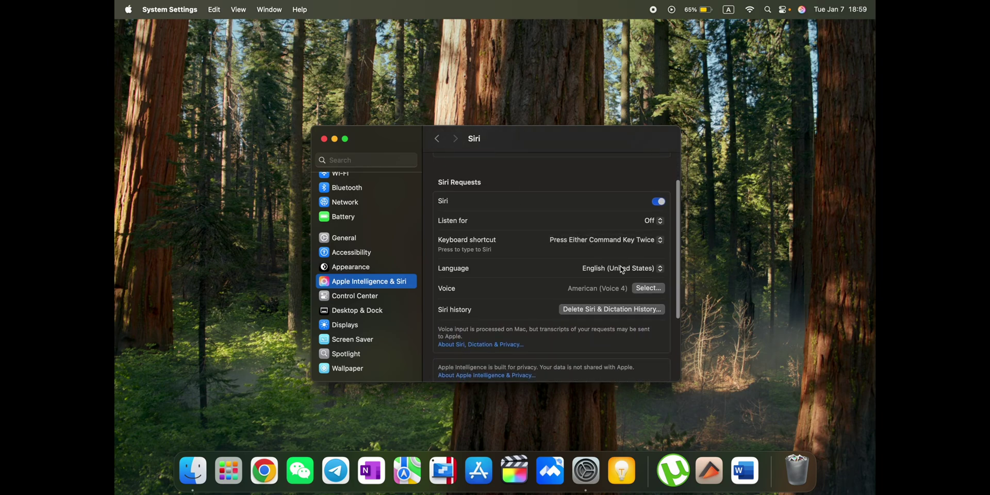
pyautogui.scroll(-5, 592, 309)
pyautogui.scroll(-3, 593, 311)
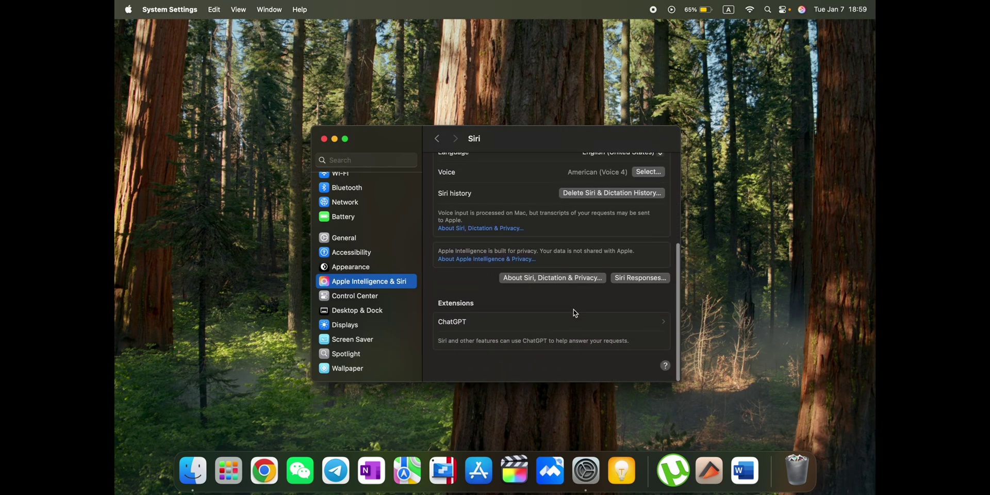
# Set up and enable the ChatGPT extension without an account, and review its account, daily limit and Siri options.
pyautogui.click(546, 320)
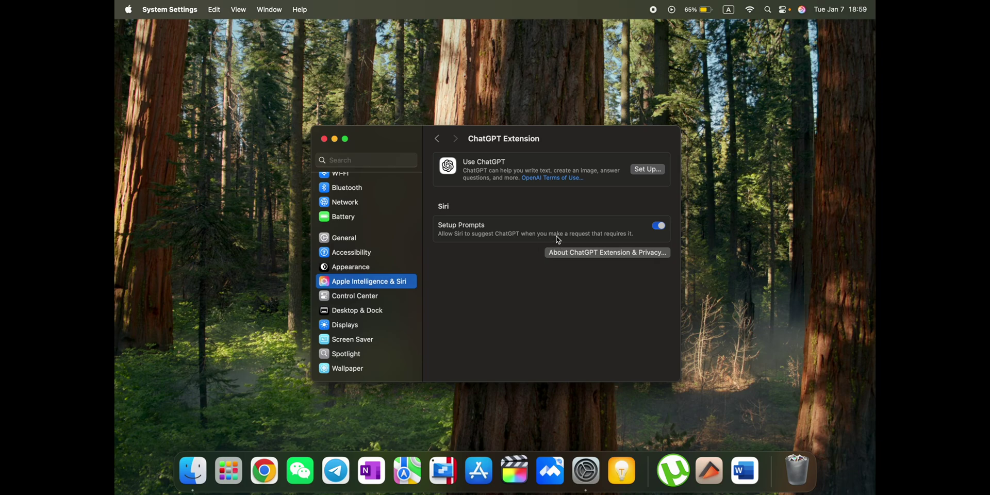
pyautogui.click(647, 170)
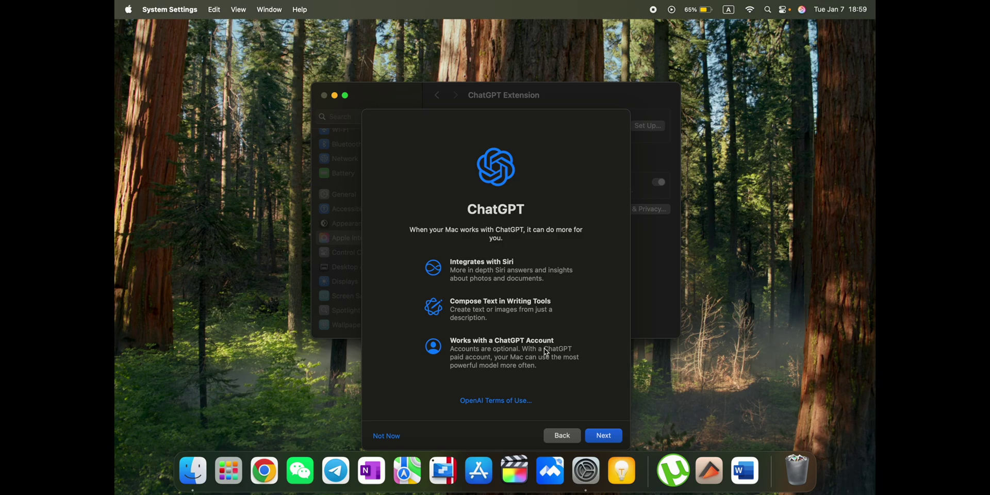
pyautogui.click(601, 436)
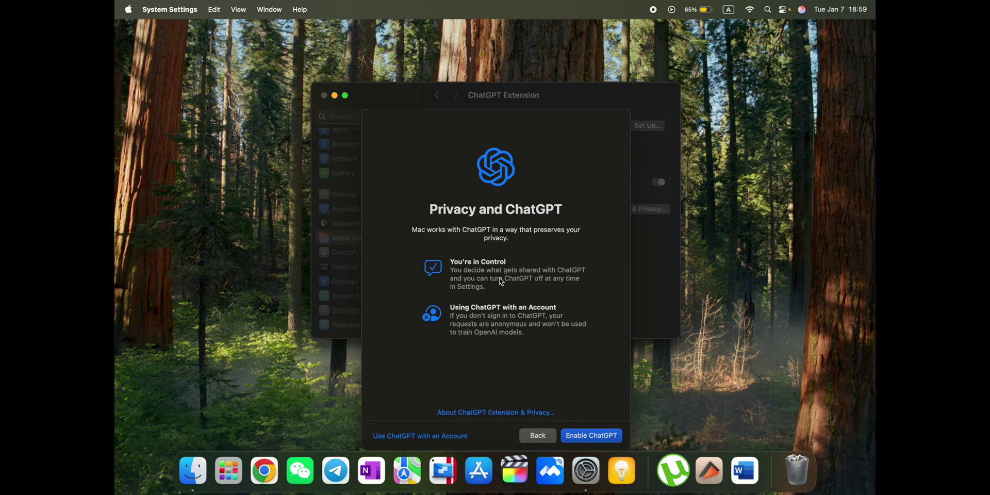
pyautogui.click(583, 435)
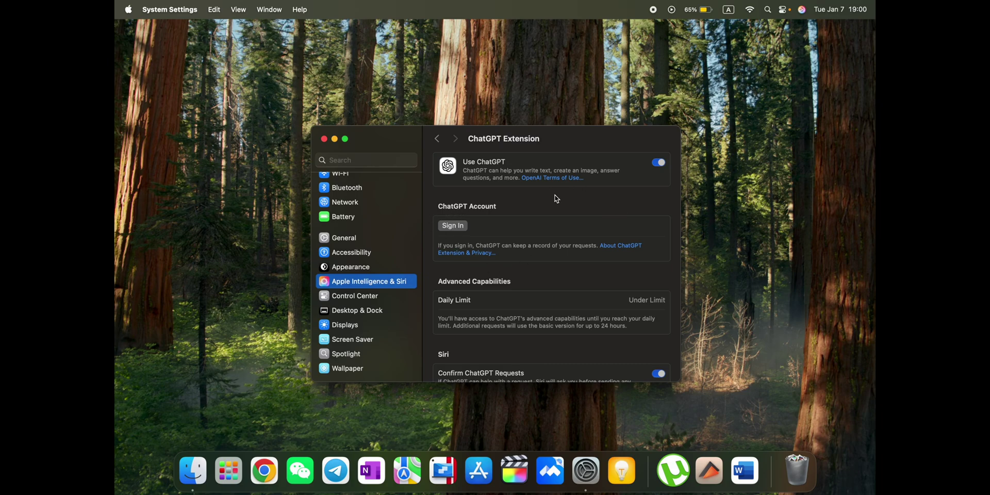
pyautogui.scroll(-2, 537, 292)
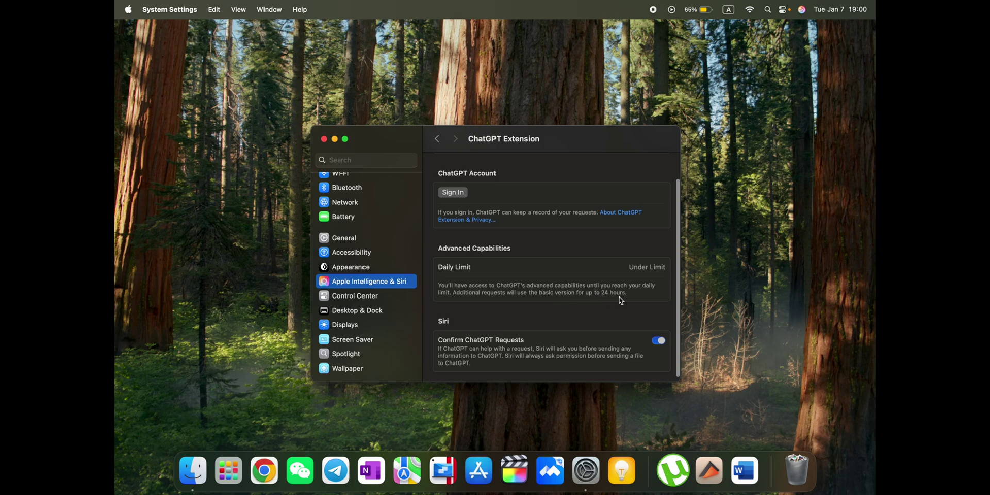
pyautogui.scroll(-1, 579, 320)
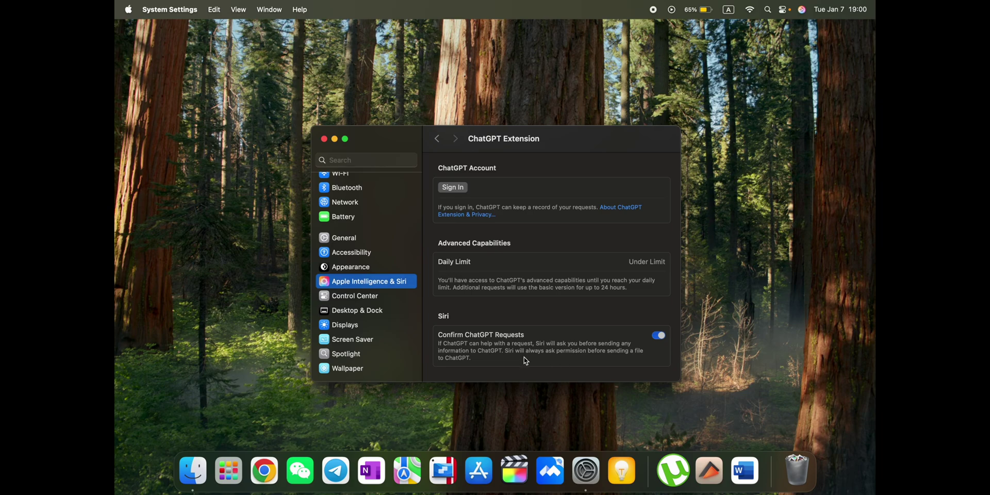
# Open Image Playground and set up Image Creation so its models download, reopening the app to finish the setup.
pyautogui.click(243, 469)
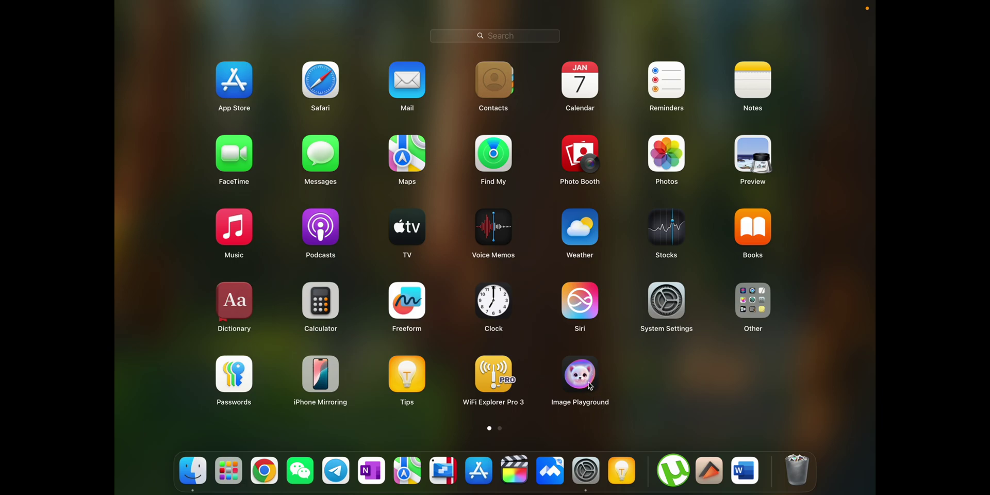
pyautogui.click(590, 386)
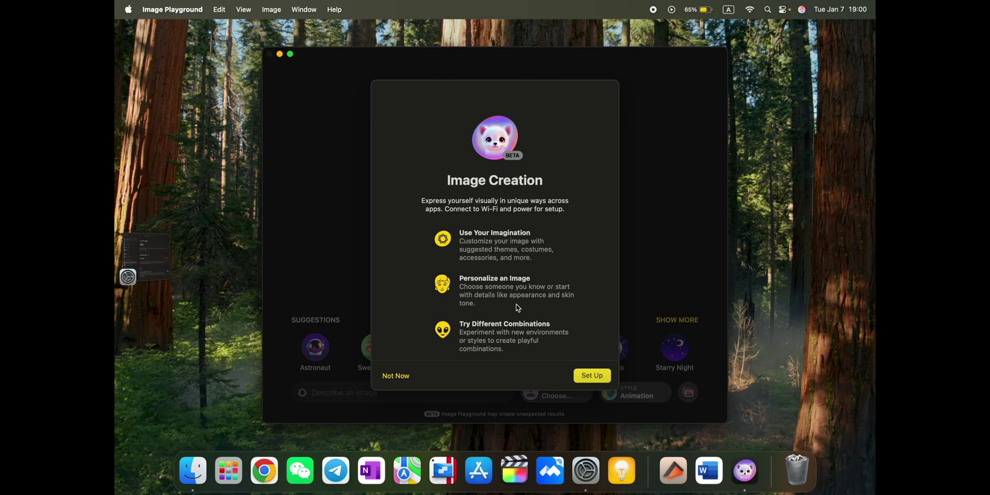
pyautogui.click(593, 377)
pyautogui.click(592, 375)
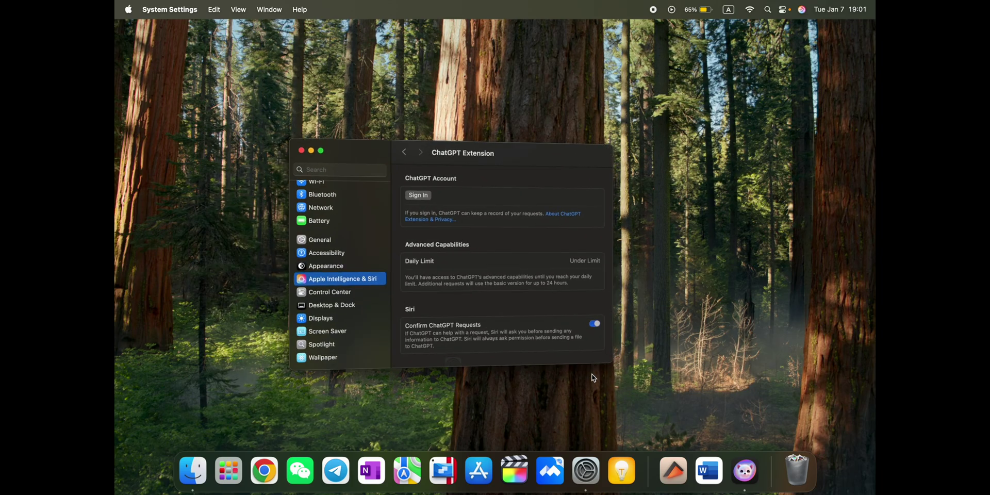
pyautogui.click(230, 467)
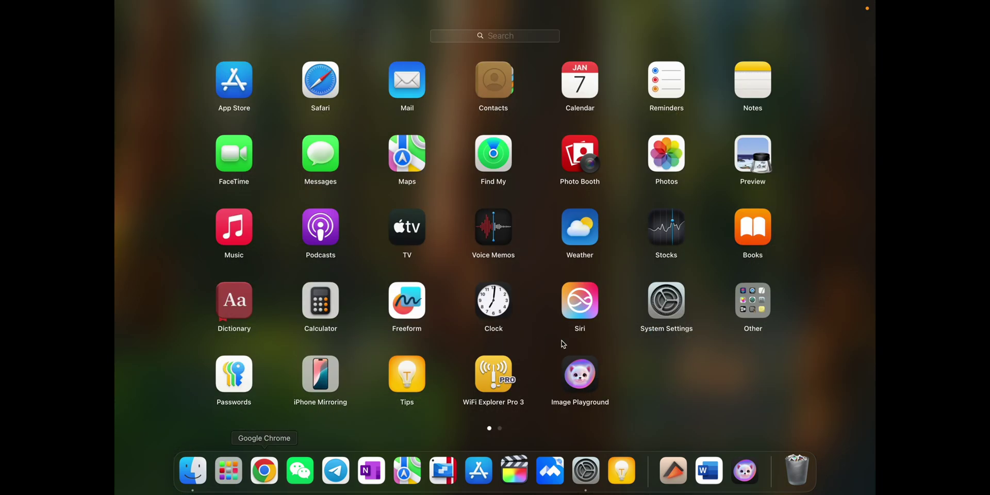
pyautogui.click(579, 370)
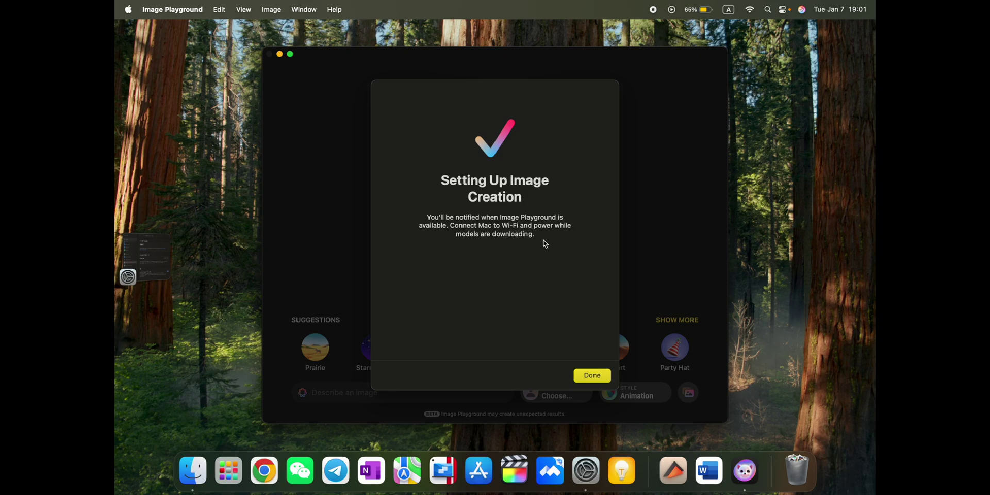
pyautogui.click(591, 375)
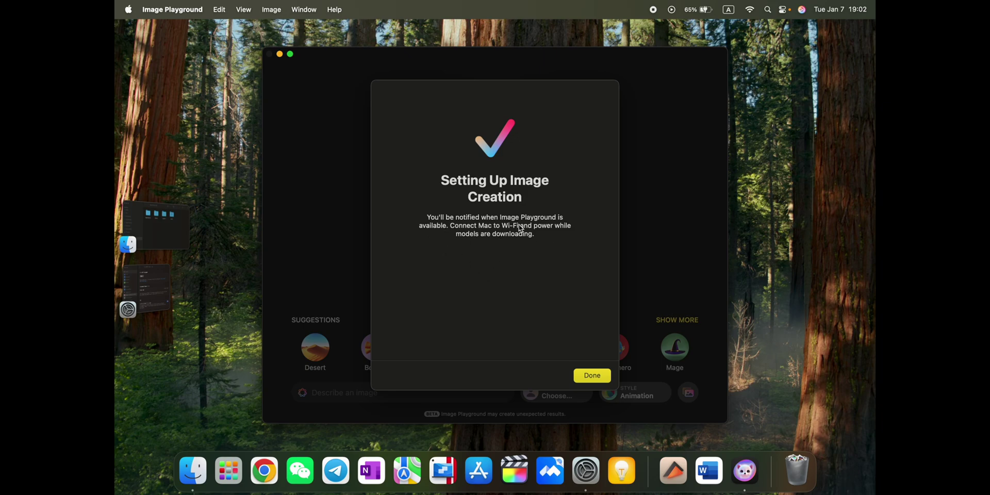
# Switch back to System Settings and show the beginning of the ChatGPT Extension page.
pyautogui.click(192, 386)
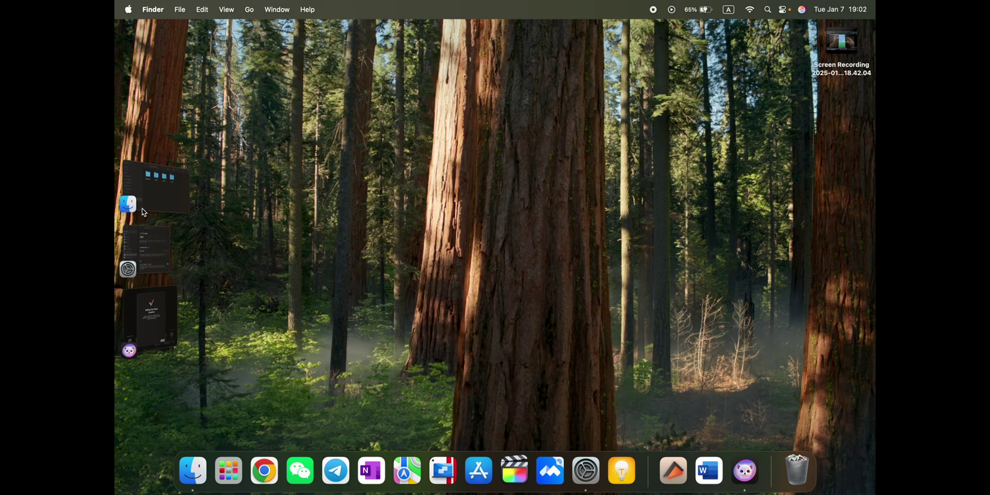
pyautogui.click(145, 201)
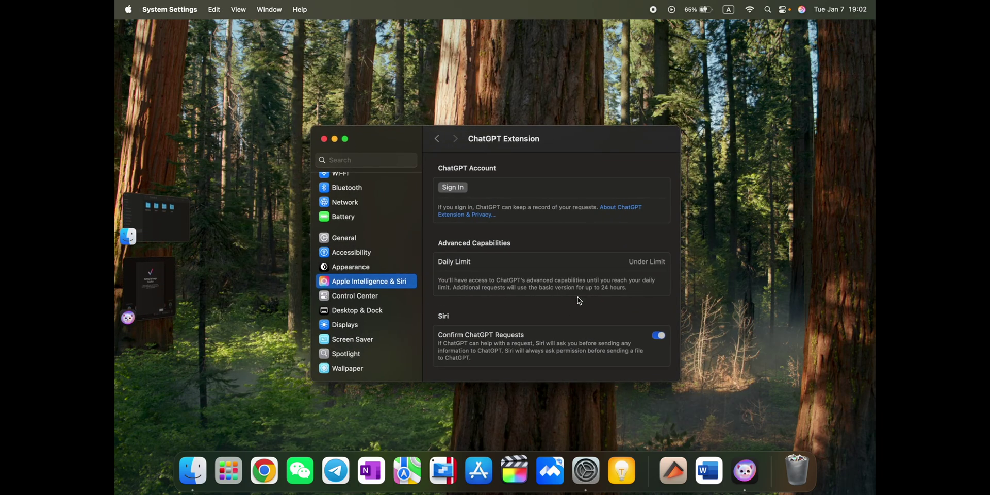
pyautogui.scroll(2, 578, 299)
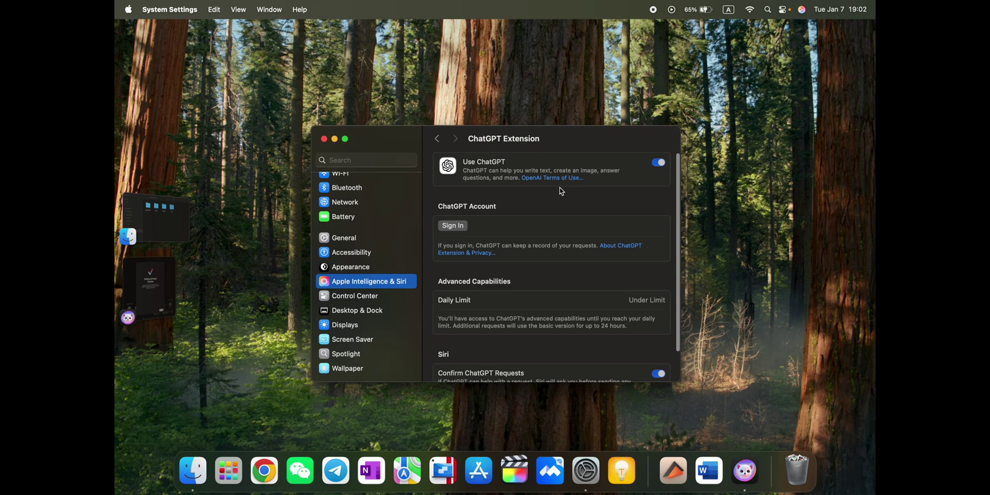
# Bring up Siri and ask it by voice for information on the history of Europe.
pyautogui.click(804, 11)
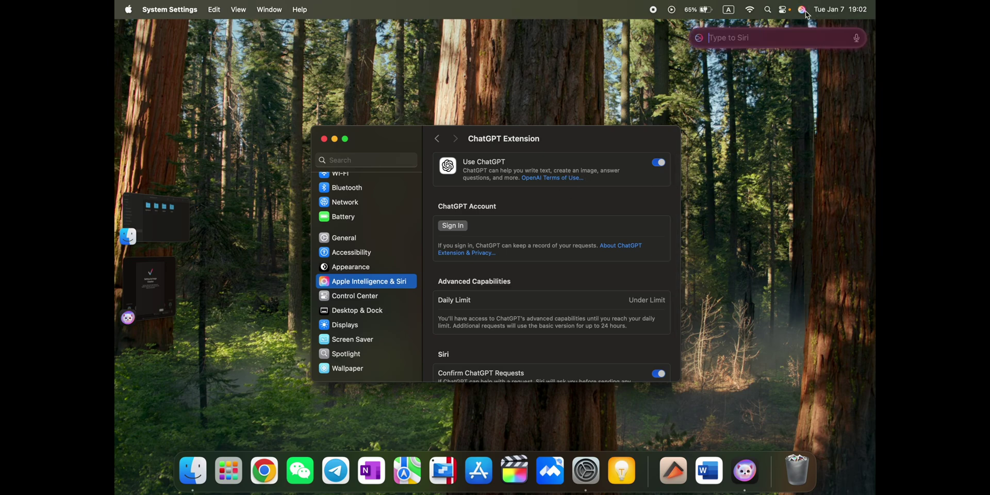
pyautogui.click(859, 40)
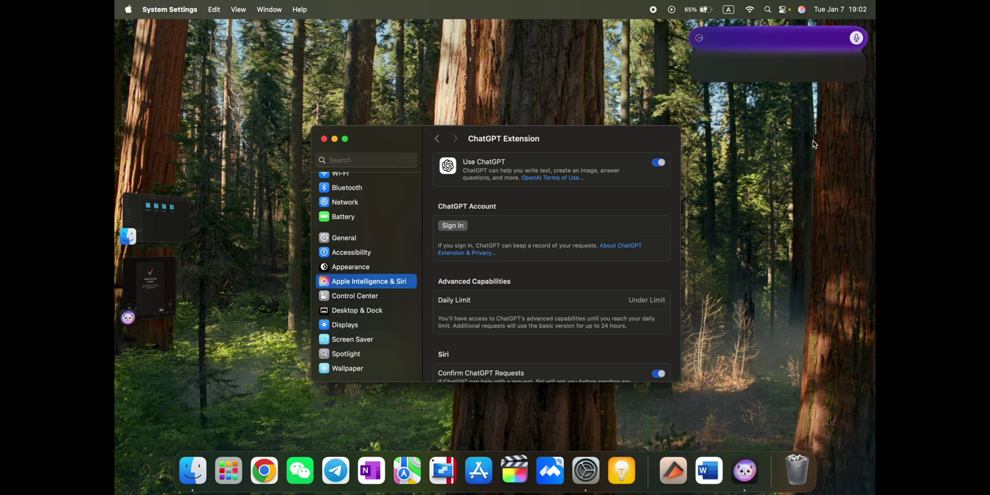
pyautogui.click(854, 38)
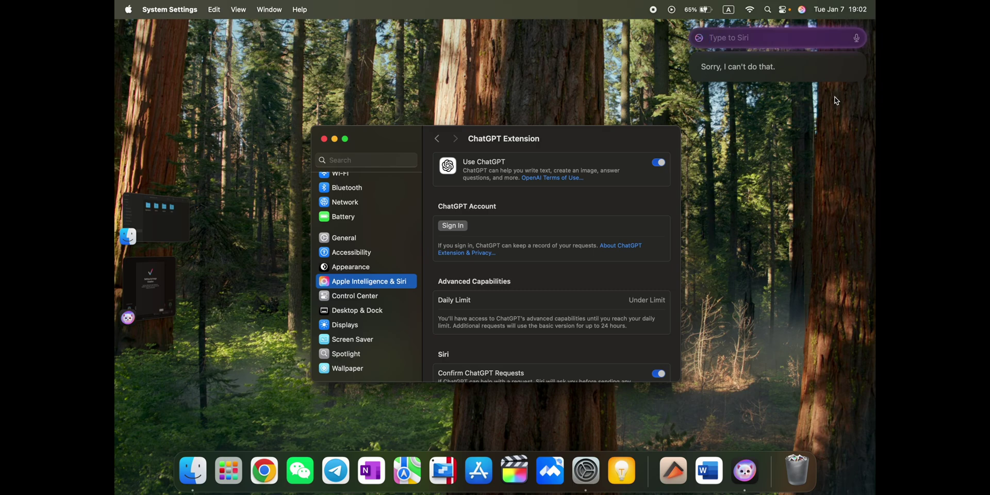
pyautogui.click(857, 39)
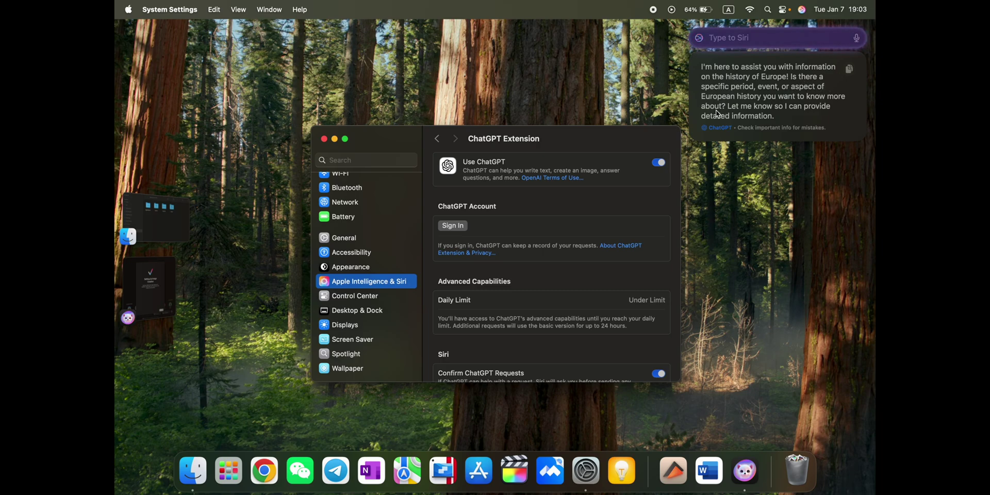
# Ask Siri by voice about 17th-century Europe and send the dictated remark about the ChatGPT integration on the MacBook.
pyautogui.click(858, 40)
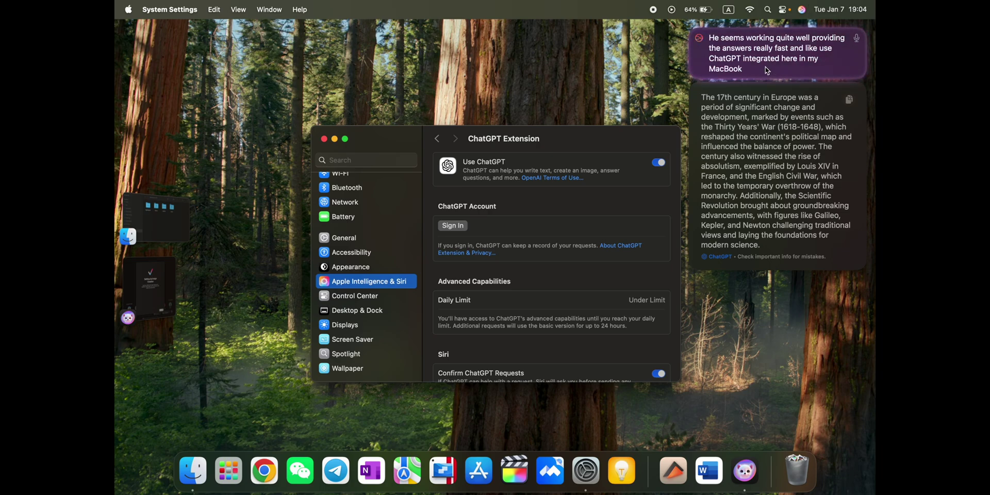
pyautogui.click(736, 64)
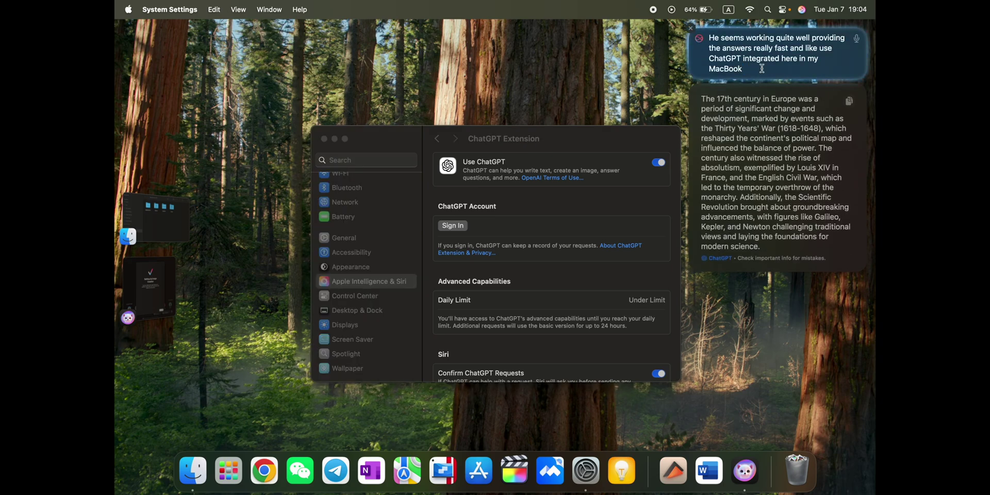
pyautogui.press('Return')
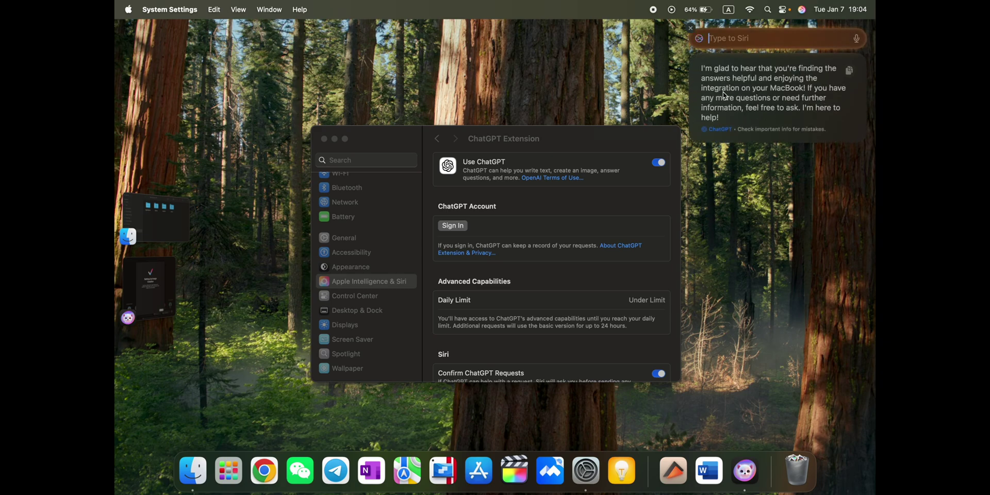
# Return to the Apple Intelligence & Siri settings and review the extension, privacy, voice, language and keyboard shortcut options.
pyautogui.click(813, 22)
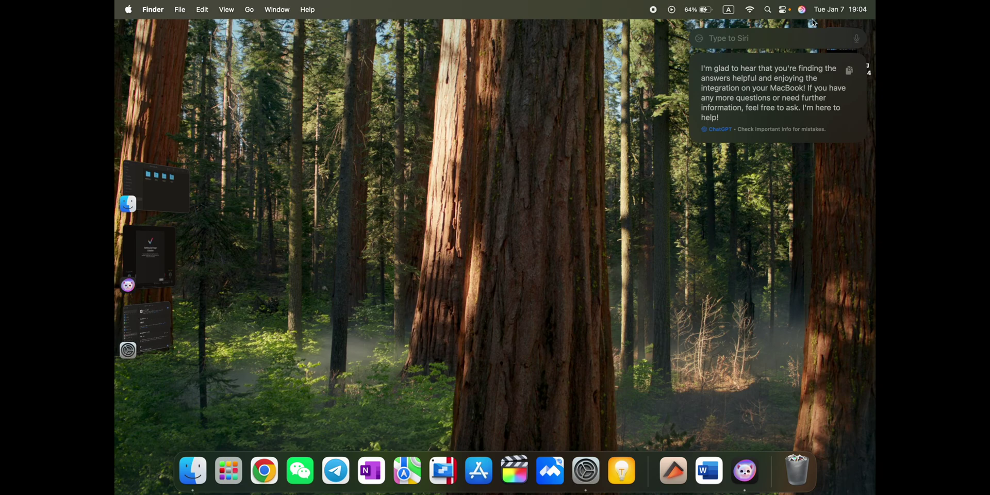
pyautogui.click(703, 232)
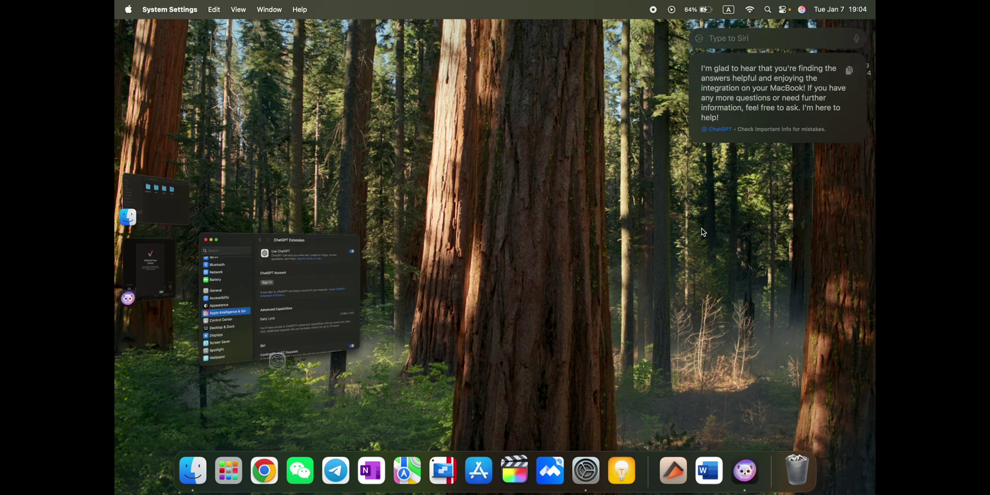
pyautogui.click(701, 228)
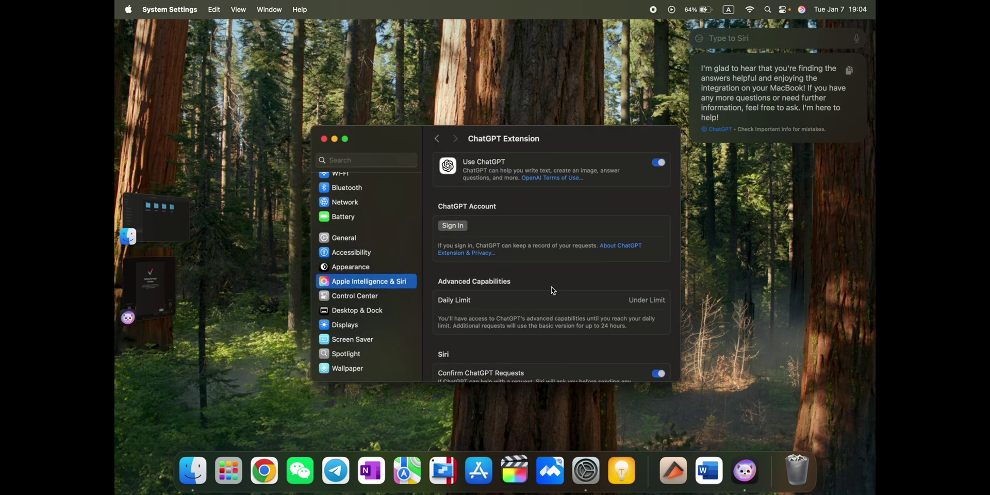
pyautogui.scroll(-2, 552, 290)
pyautogui.click(403, 289)
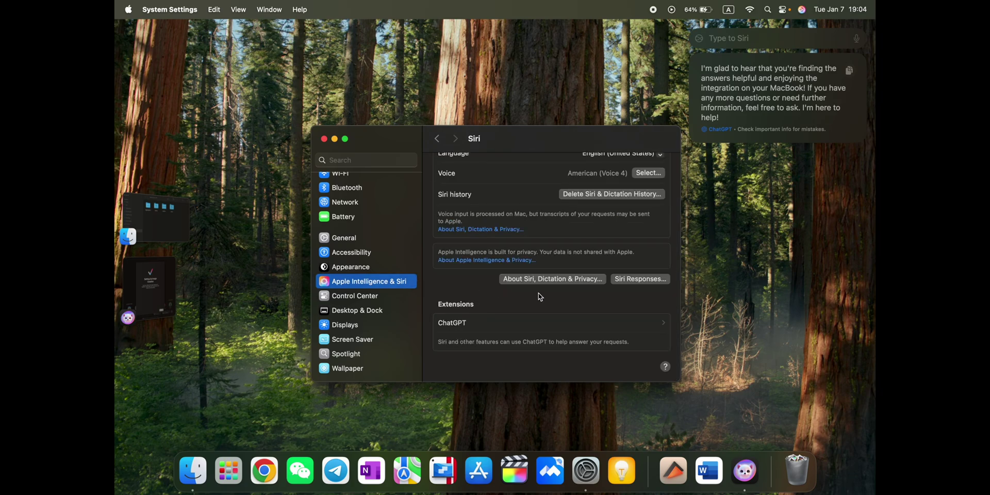
pyautogui.scroll(3, 562, 299)
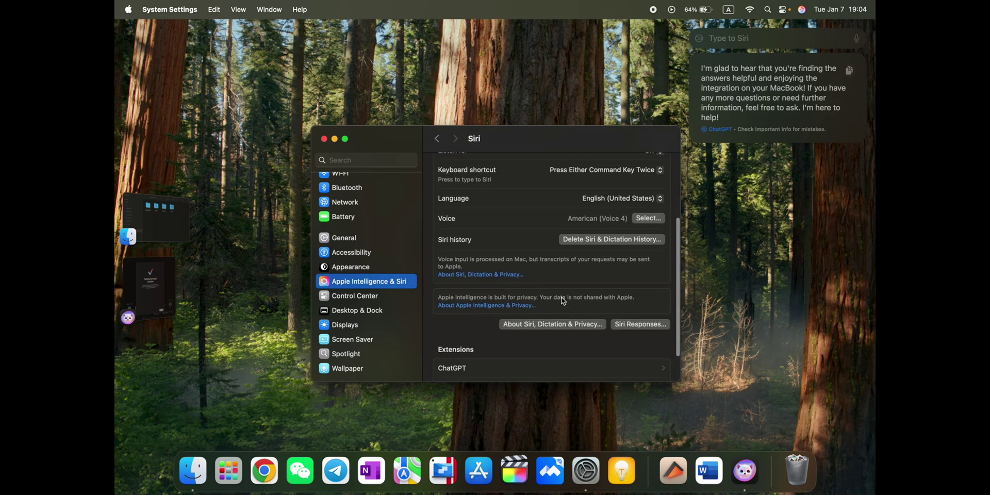
pyautogui.scroll(3, 563, 300)
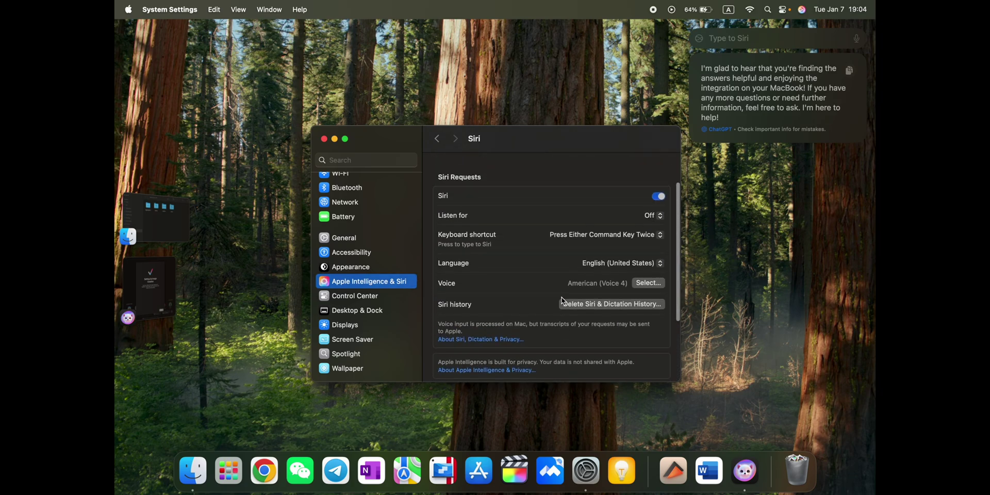
# Open the Learn more guide on Apple Intelligence, look through its getting-started page and close it.
pyautogui.scroll(3, 562, 301)
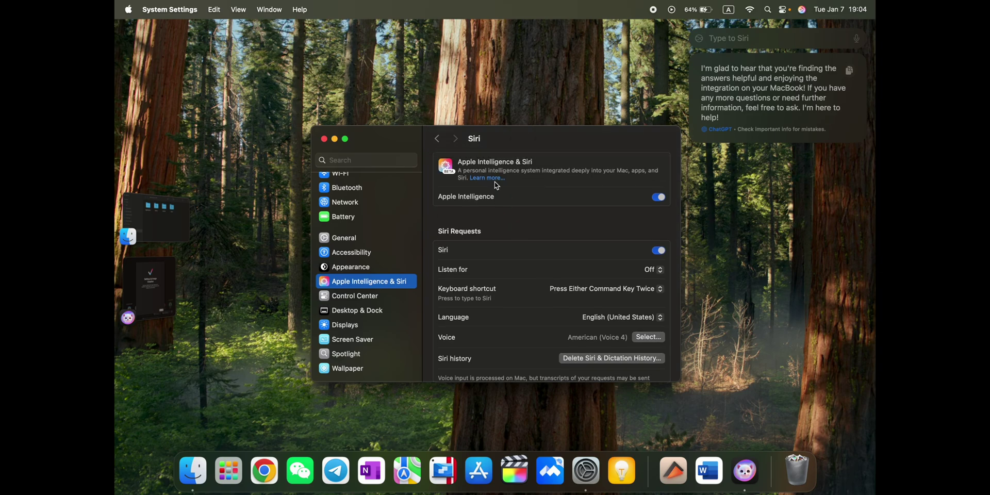
pyautogui.click(487, 177)
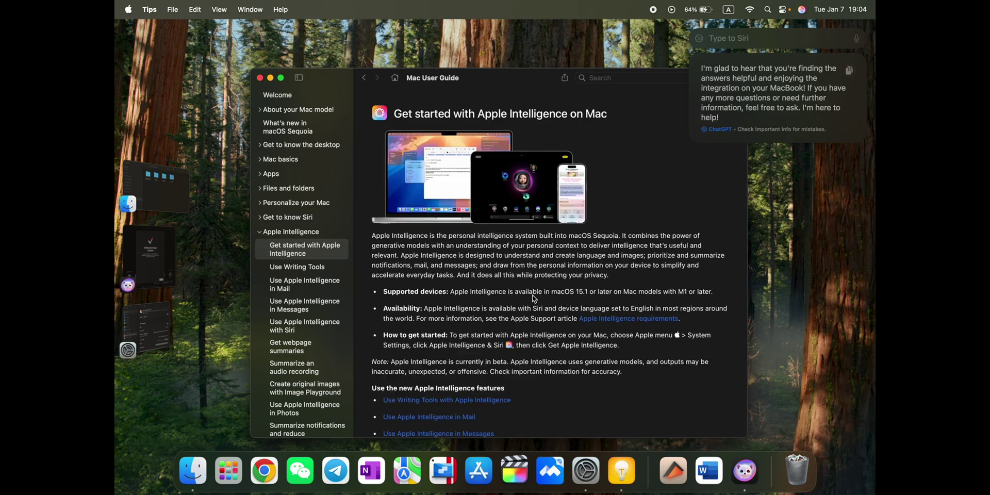
pyautogui.scroll(-5, 534, 299)
pyautogui.scroll(4, 534, 299)
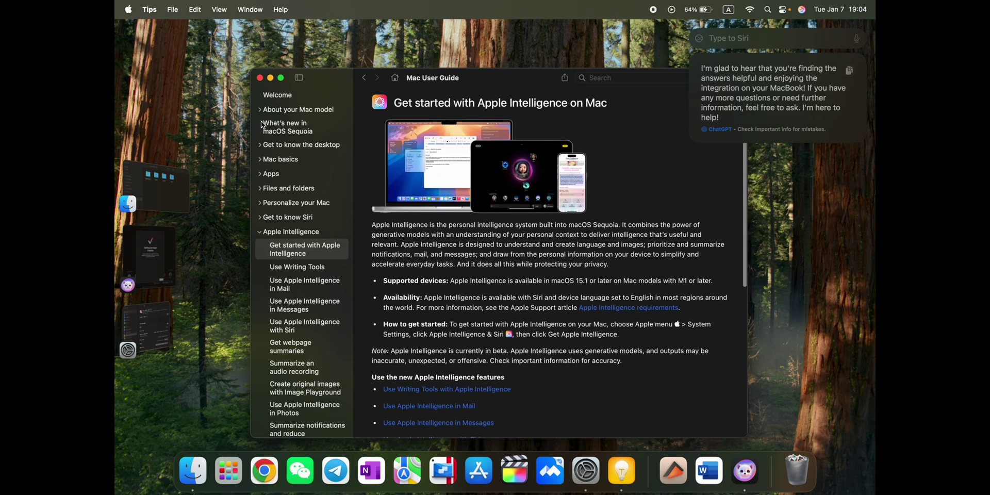
pyautogui.click(261, 78)
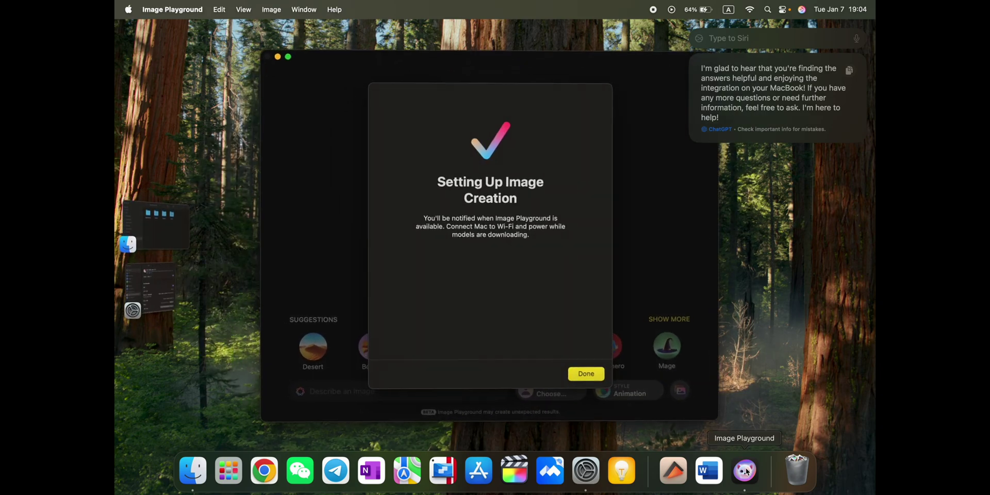
# Finish the Image Playground setup message and open the Notes app.
pyautogui.click(592, 375)
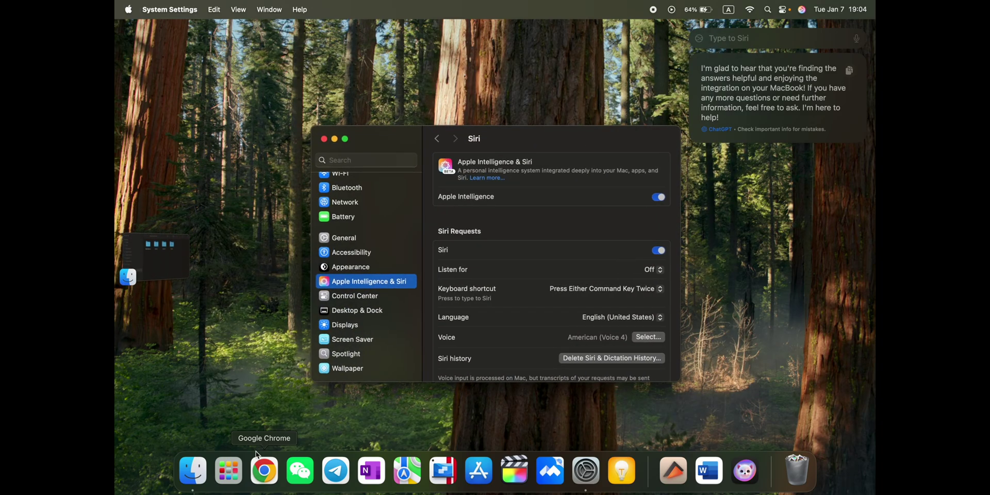
pyautogui.click(229, 470)
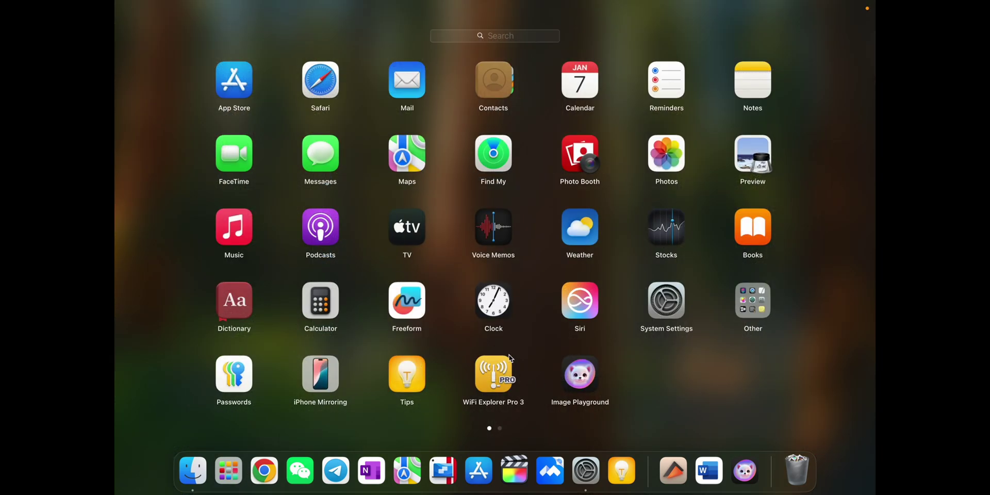
pyautogui.click(756, 91)
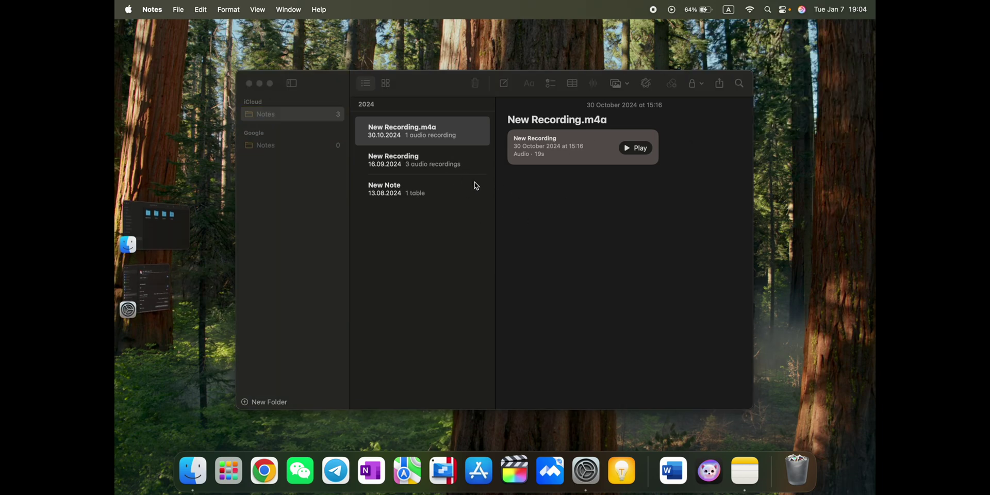
# Bring up the Writing Tools for the audio recording in the New Recording.m4a note.
pyautogui.rightClick(543, 157)
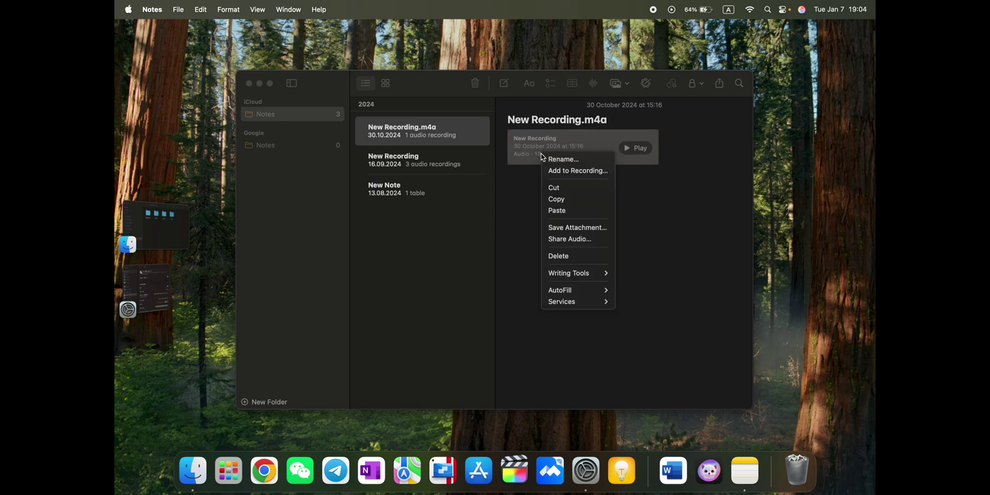
pyautogui.moveTo(596, 280)
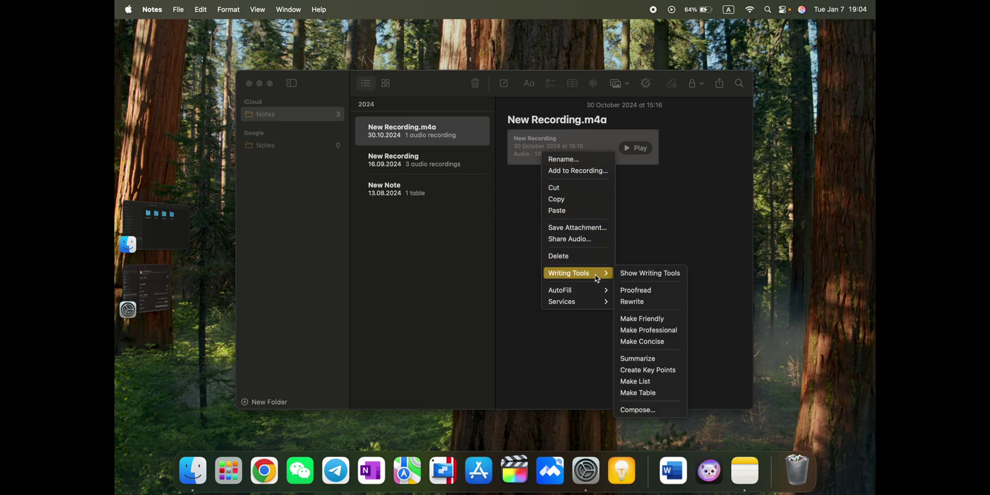
pyautogui.click(663, 277)
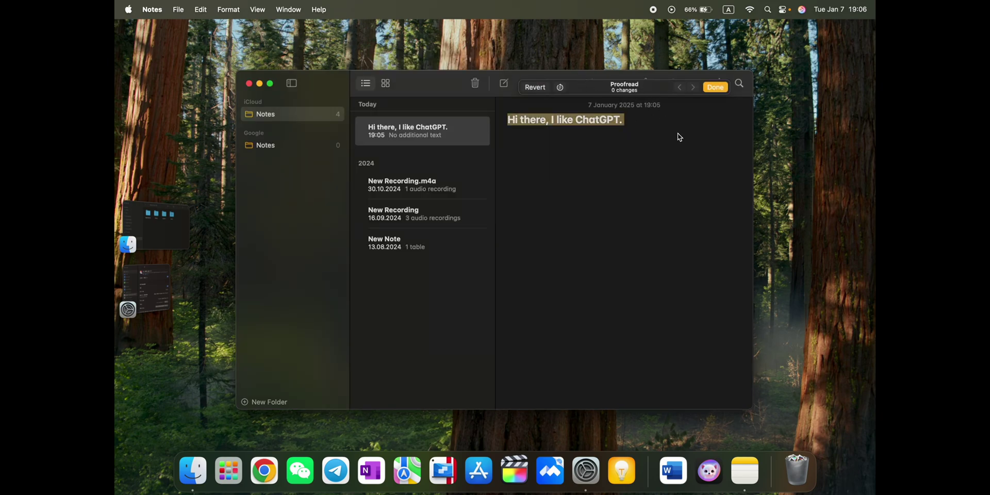
# Insert the words "a an" before "ChatGPT" in the note "Hi there, I like ChatGPT.".
pyautogui.rightClick(677, 109)
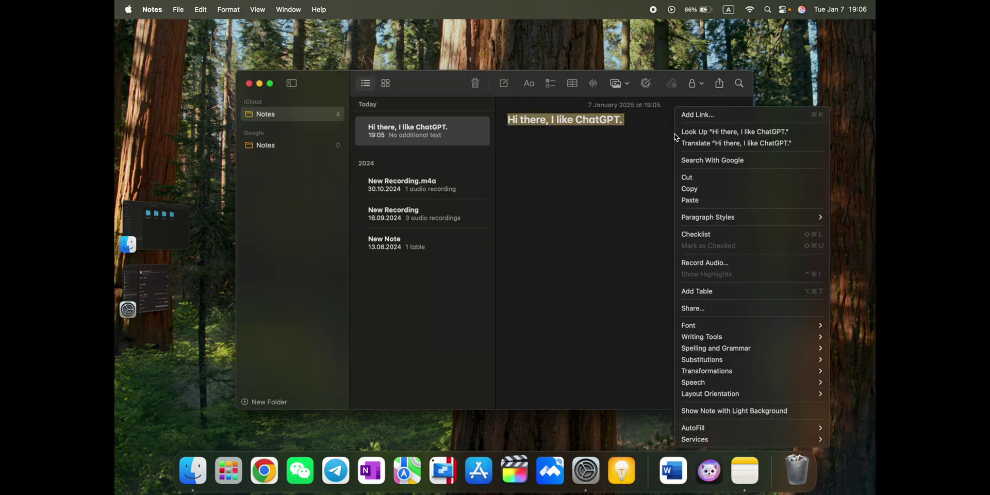
pyautogui.click(653, 219)
pyautogui.click(652, 127)
pyautogui.click(576, 125)
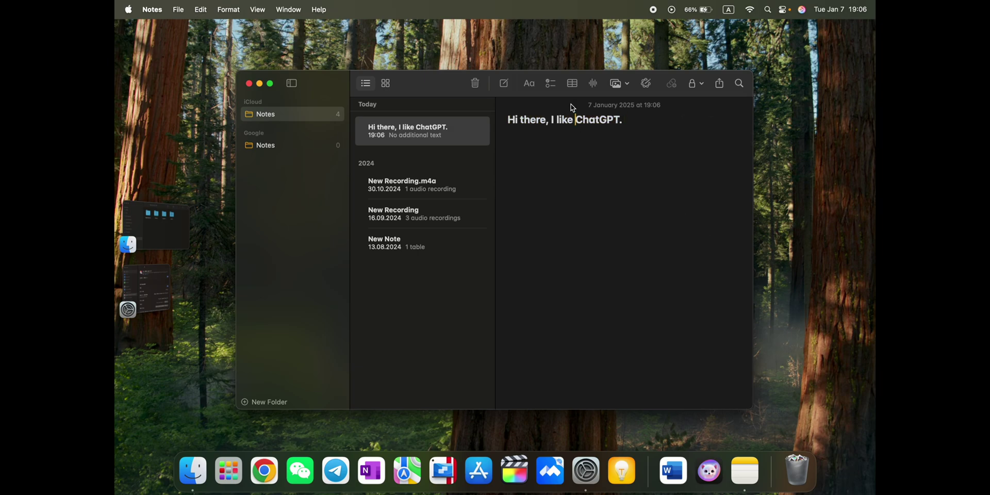
pyautogui.write('a an')
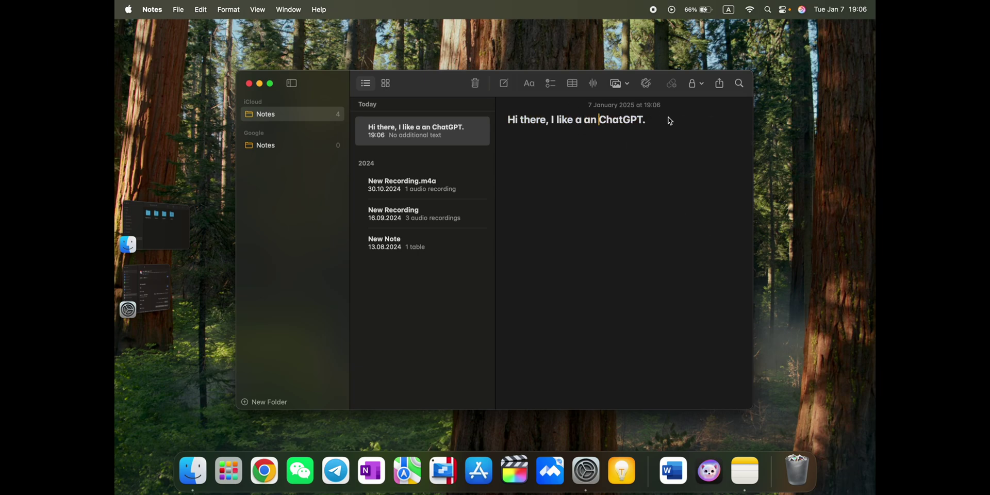
# Proofread the whole note sentence with Writing Tools and revert the correction.
pyautogui.moveTo(669, 121); pyautogui.dragTo(488, 122)
pyautogui.rightClick(546, 120)
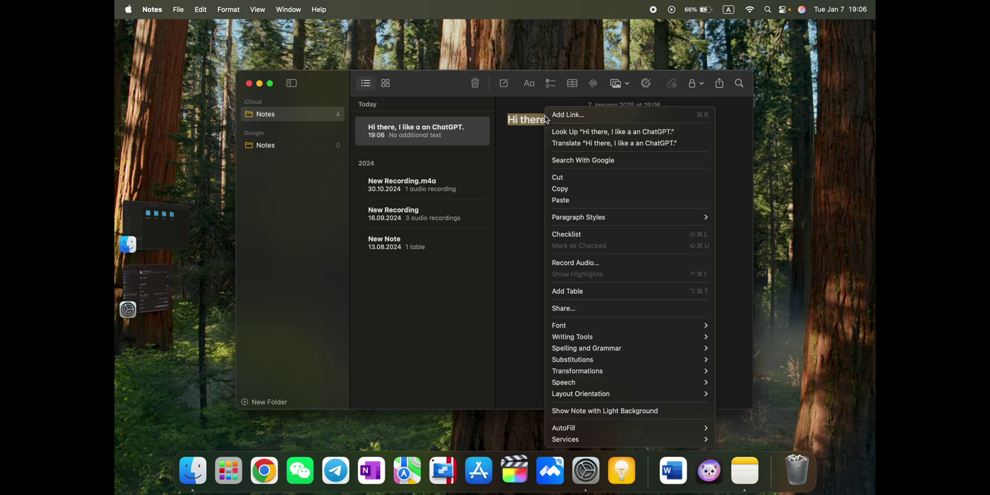
pyautogui.click(642, 82)
pyautogui.click(642, 82)
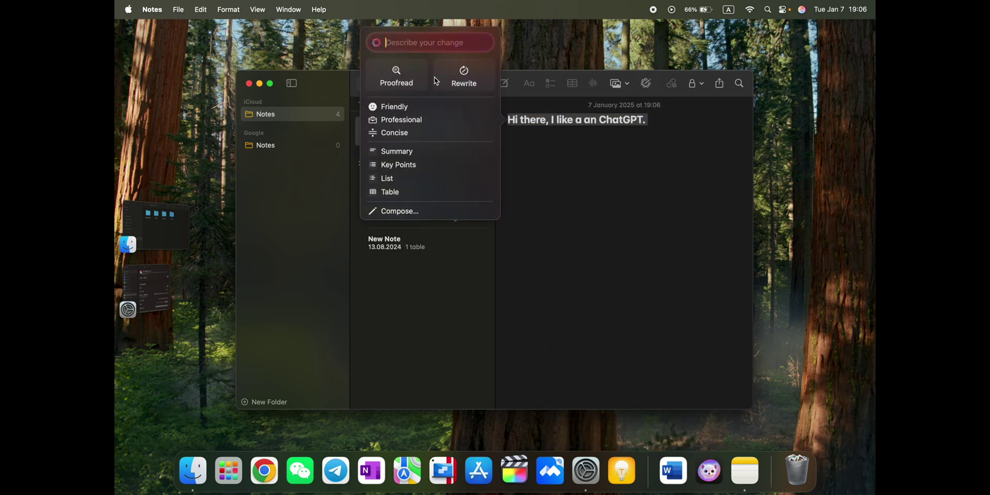
pyautogui.click(396, 76)
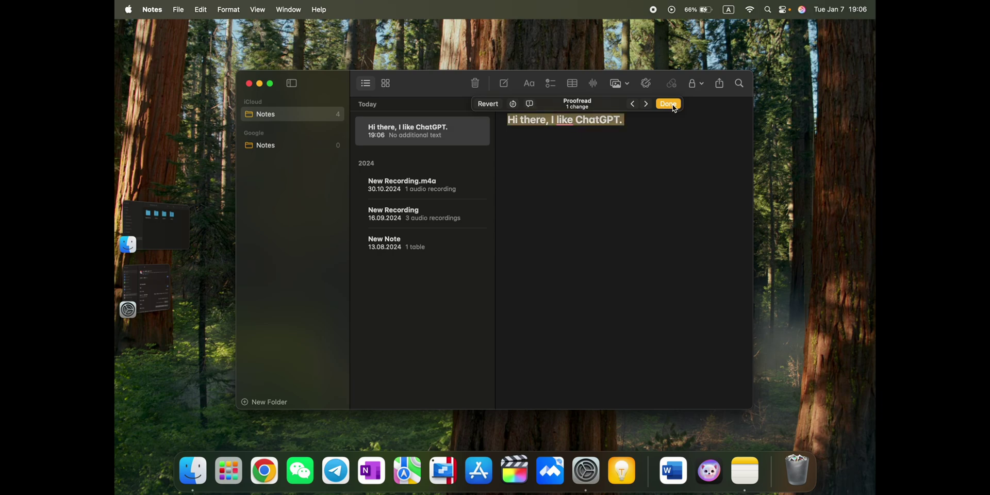
pyautogui.click(491, 107)
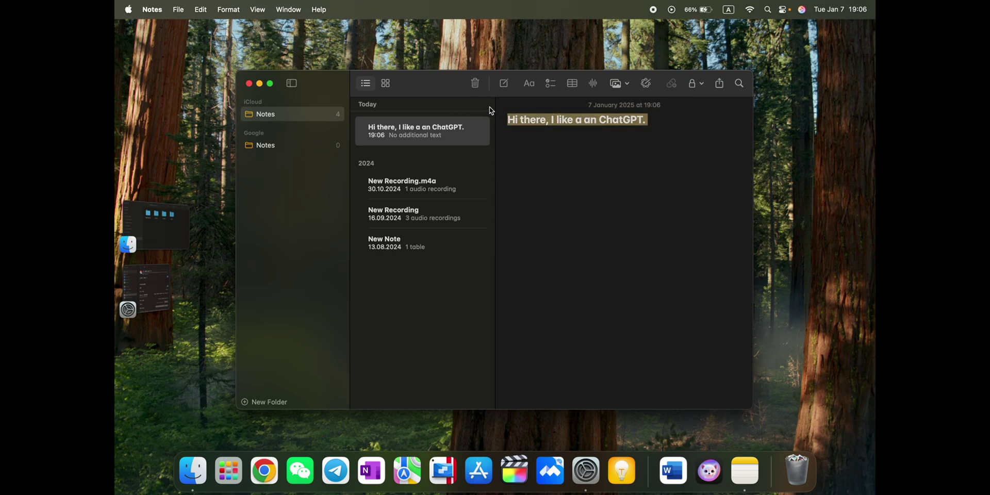
# Delete the extra words "a an" from the note sentence.
pyautogui.click(598, 123)
pyautogui.press('BackSpace')
pyautogui.press('BackSpace')
pyautogui.press('BackSpace')
pyautogui.press('BackSpace')
pyautogui.press('BackSpace')
# Rewrite the entire note text with Writing Tools and accept the new version.
pyautogui.press('super+a')
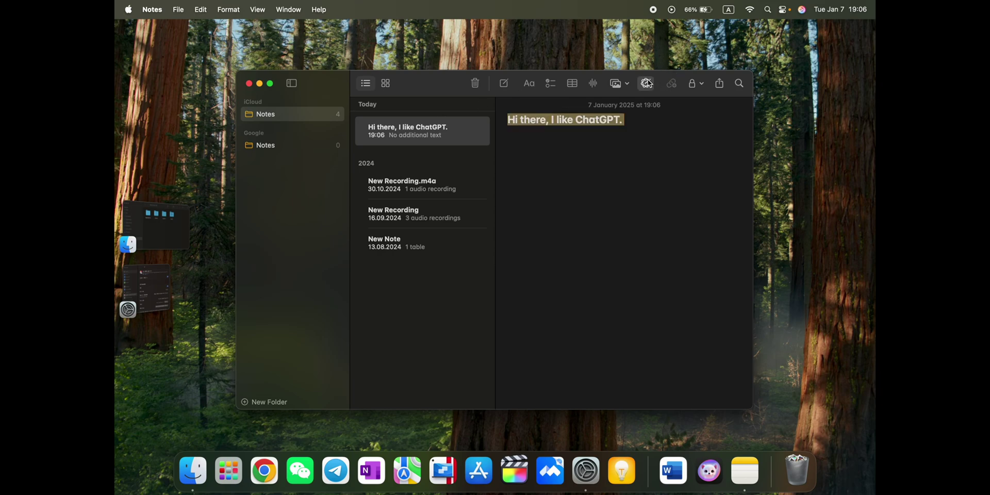
pyautogui.click(647, 84)
pyautogui.click(466, 77)
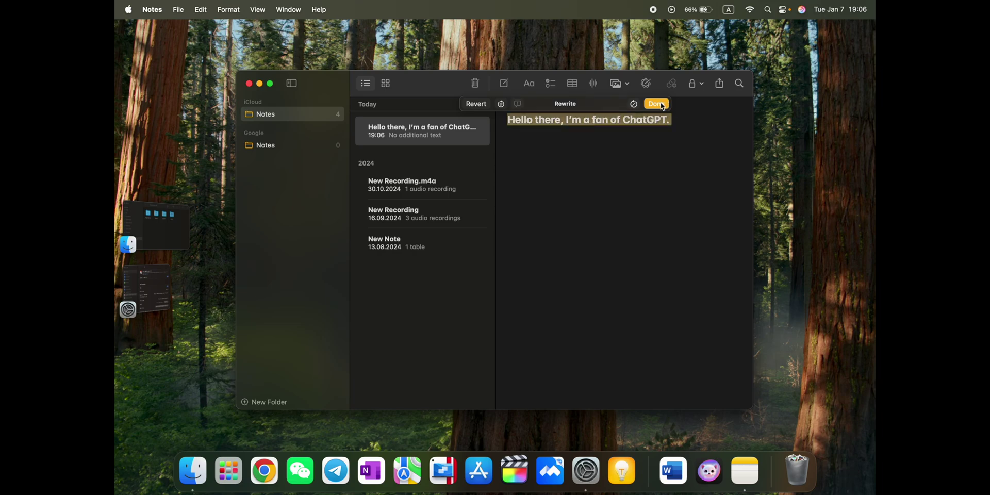
pyautogui.click(657, 103)
# Request the change "please updated with more words" in Writing Tools and allow ChatGPT to compose the note text.
pyautogui.click(646, 83)
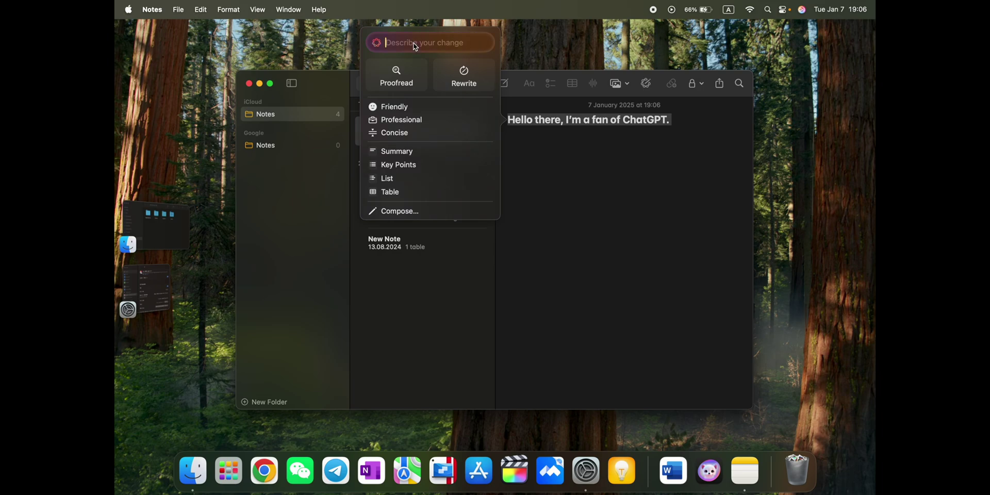
pyautogui.write('please updated wit')
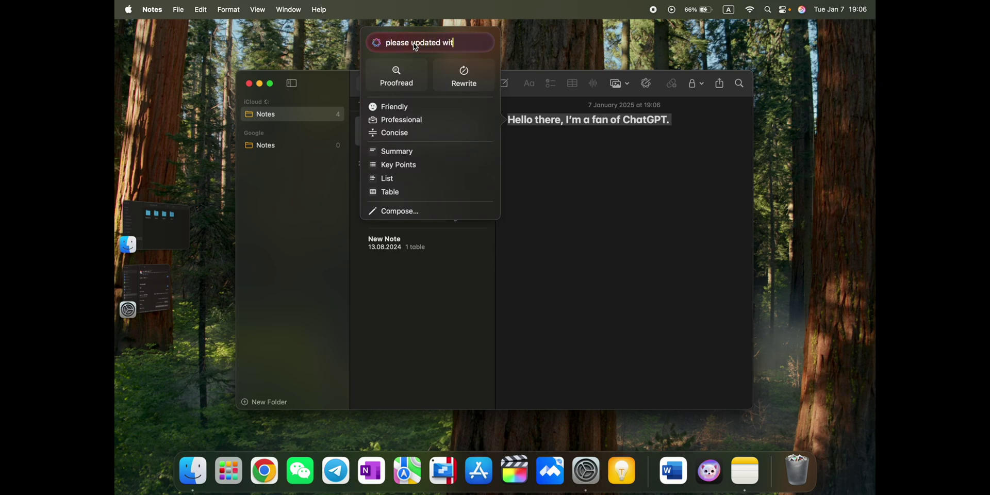
pyautogui.write('h more words')
pyautogui.press('Return')
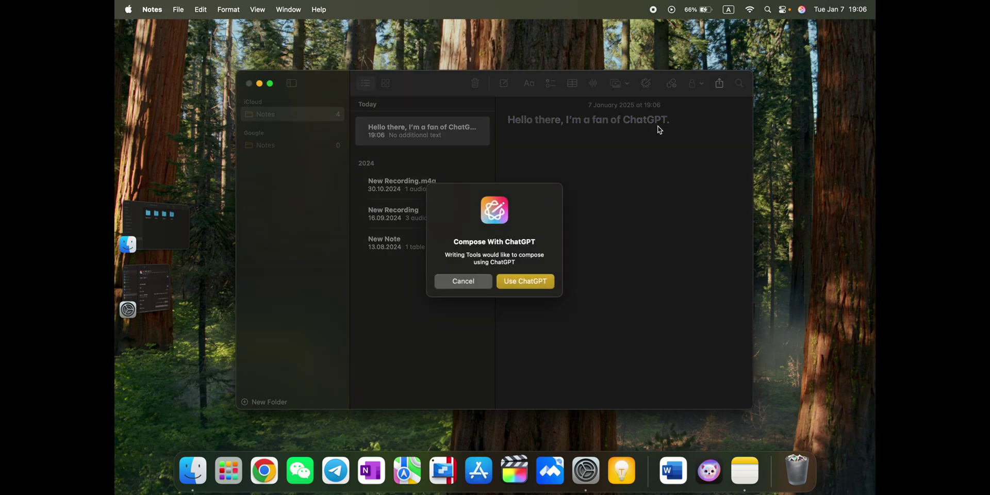
pyautogui.click(534, 282)
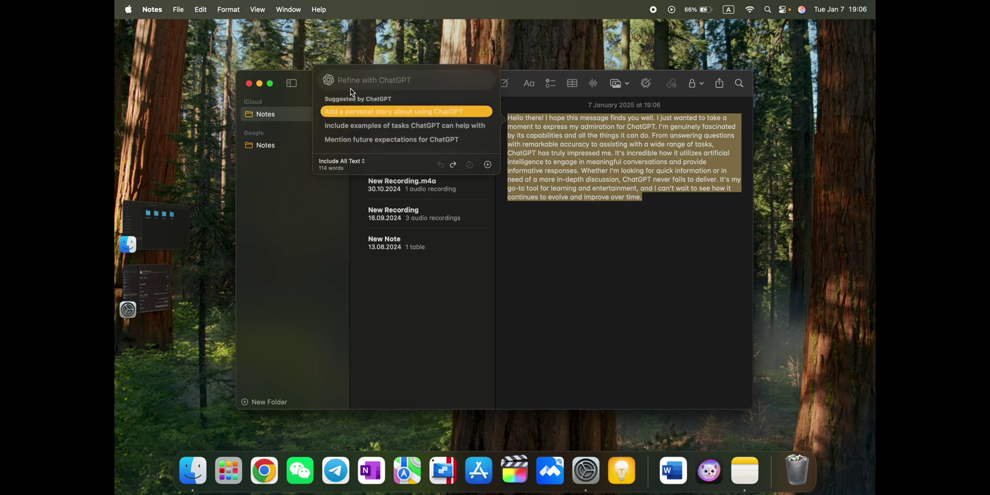
# Refine the note with the suggestion "Add a personal story about using ChatGPT" and pick "Describe another instance where ChatGPT was helpful" as the following prompt.
pyautogui.click(355, 111)
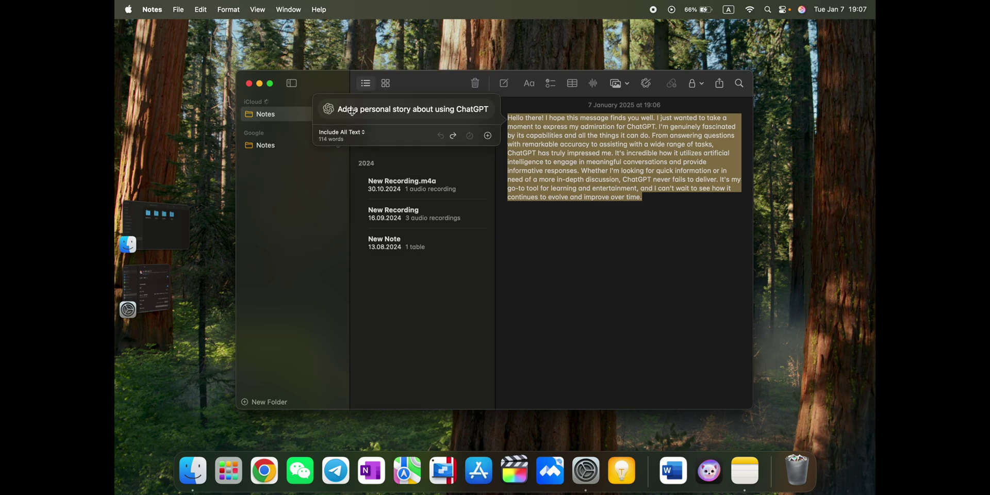
pyautogui.click(404, 113)
pyautogui.press('Return')
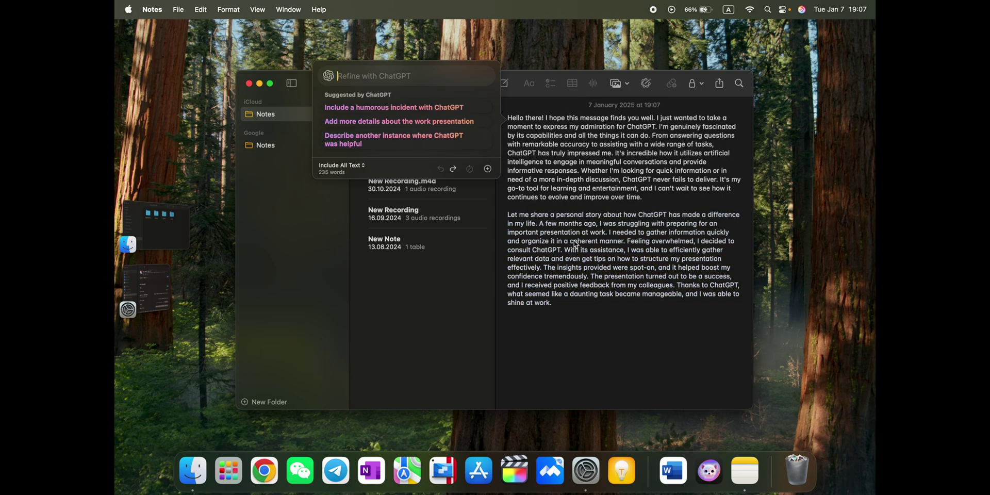
pyautogui.click(435, 132)
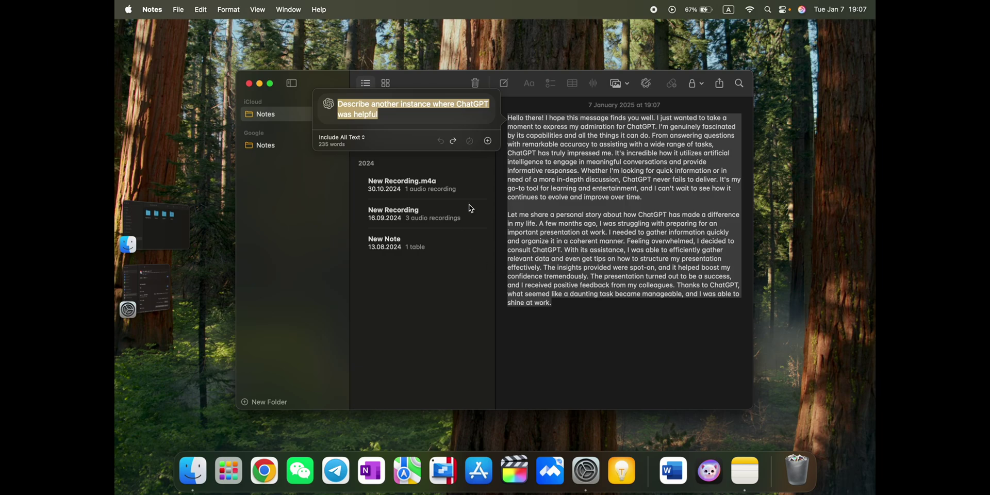
pyautogui.click(413, 105)
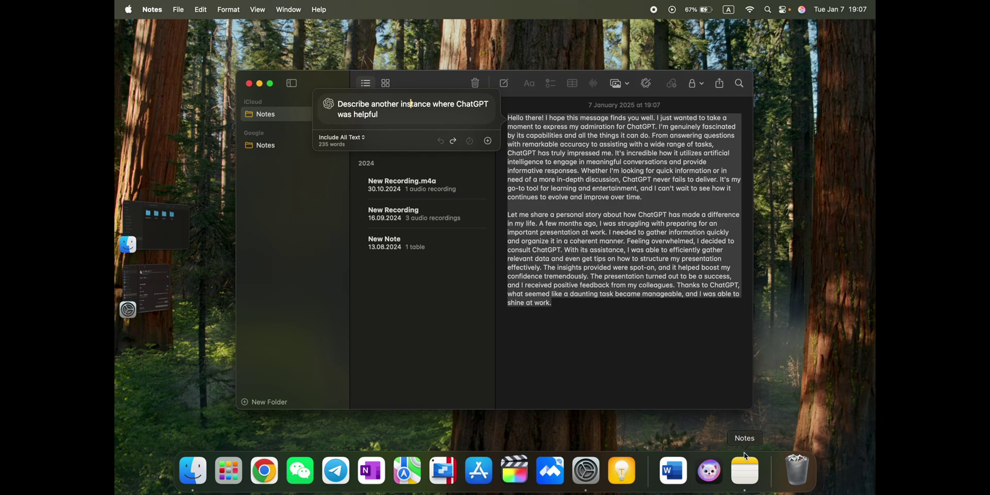
# Switch to System Settings, turn off Confirm ChatGPT Requests for the ChatGPT Extension and review the page's other options.
pyautogui.click(801, 12)
pyautogui.click(146, 289)
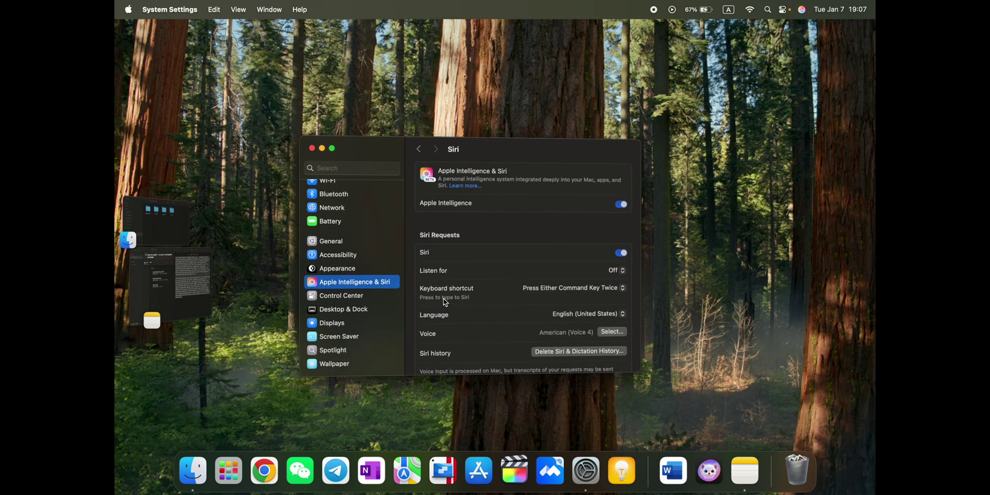
pyautogui.scroll(-1, 452, 310)
pyautogui.click(503, 319)
pyautogui.scroll(-5, 504, 319)
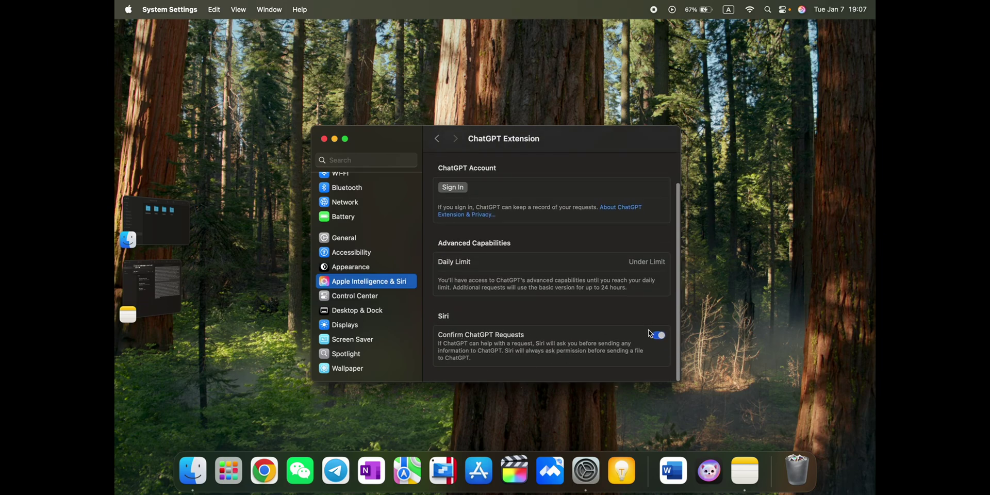
pyautogui.scroll(3, 589, 326)
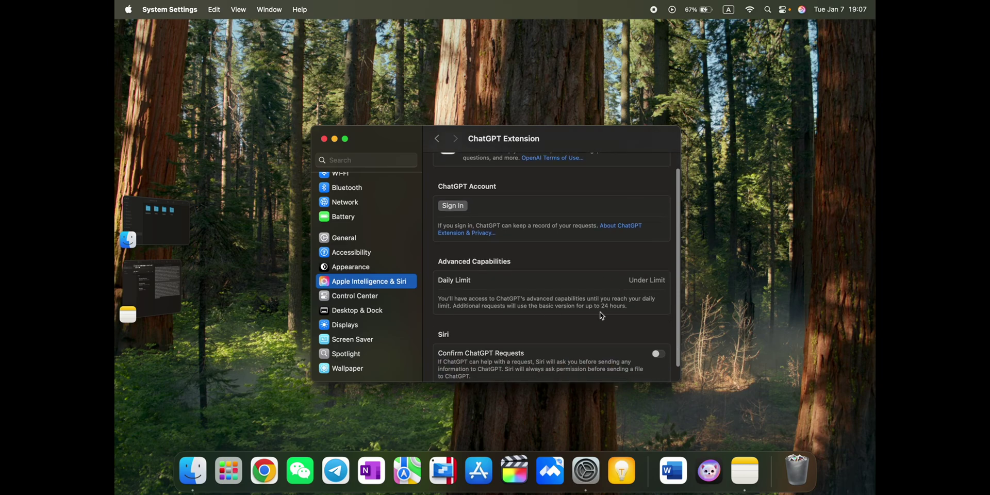
pyautogui.scroll(-2, 594, 323)
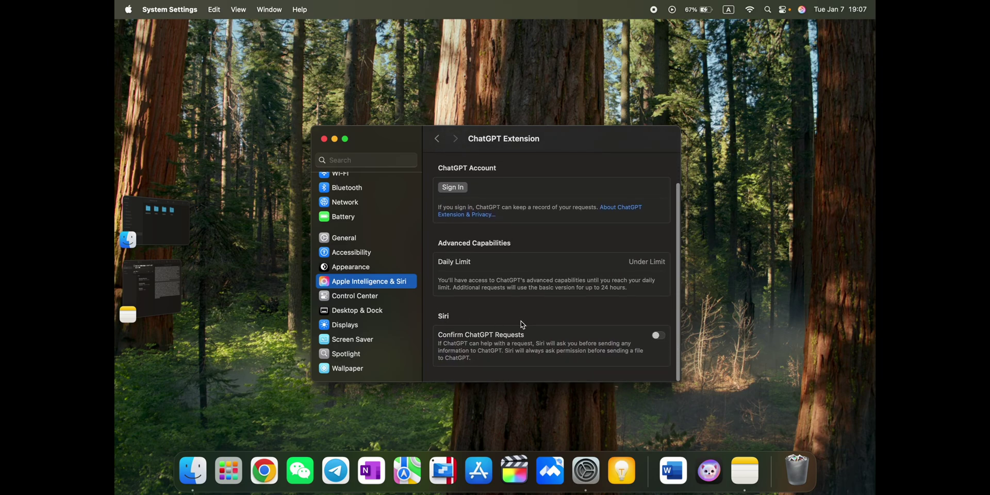
pyautogui.scroll(2, 587, 283)
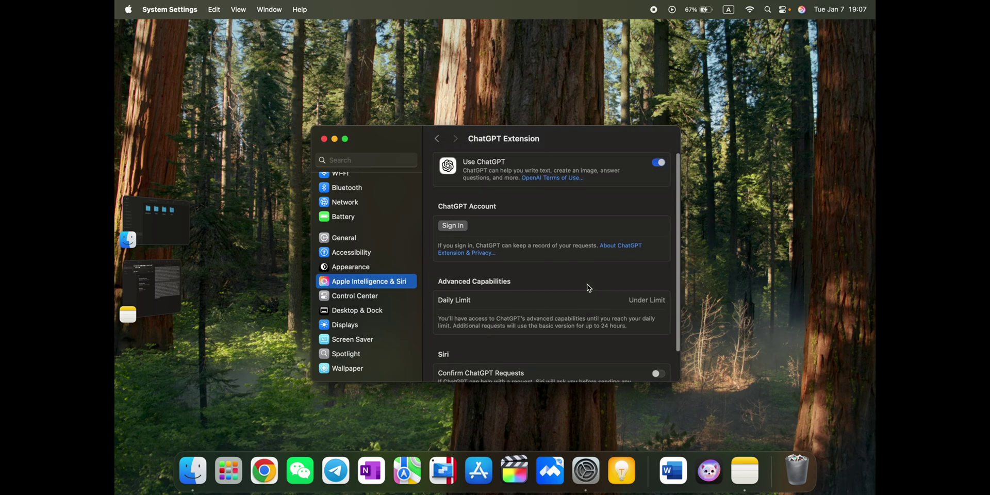
# Switch to Apple's support page in Chrome and review the macOS Sequoia 15.2 notes on Image Playground and ChatGPT support.
pyautogui.hotkey('ctrl', 'Right')
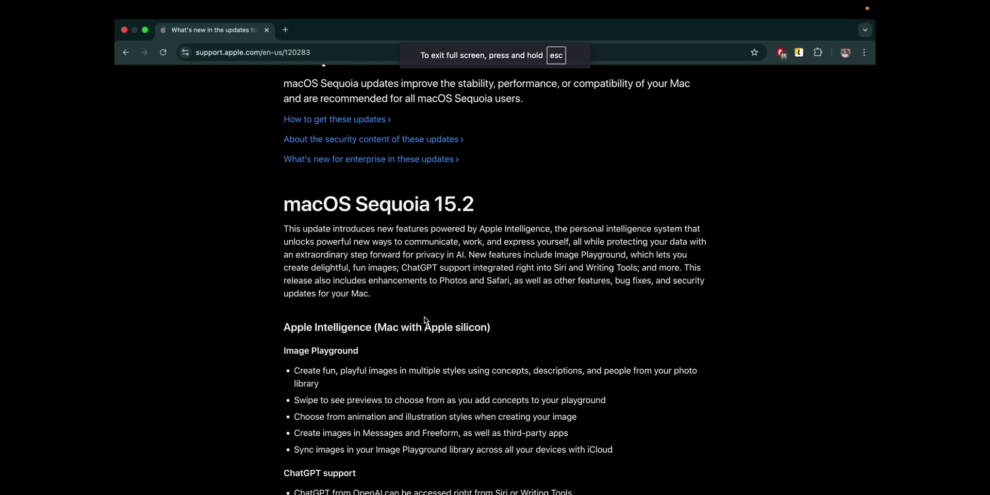
pyautogui.scroll(-1, 435, 211)
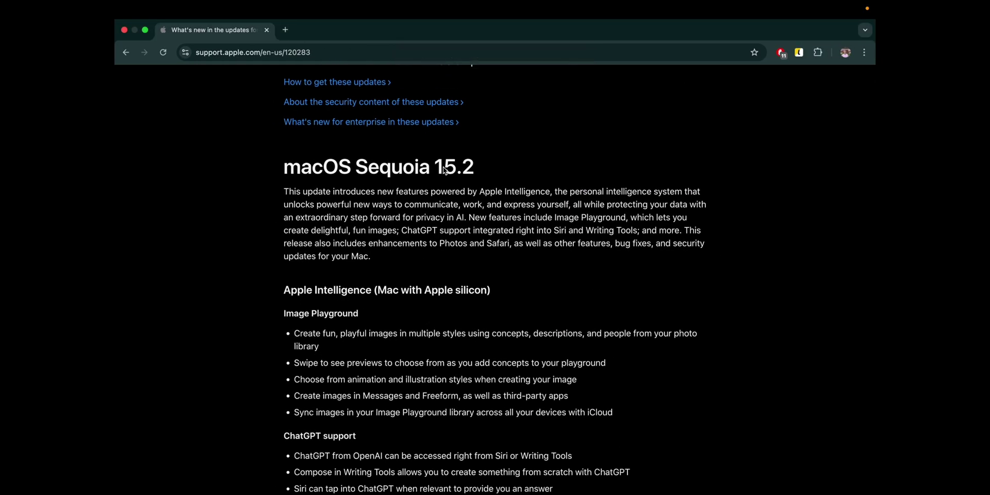
pyautogui.scroll(-3, 399, 336)
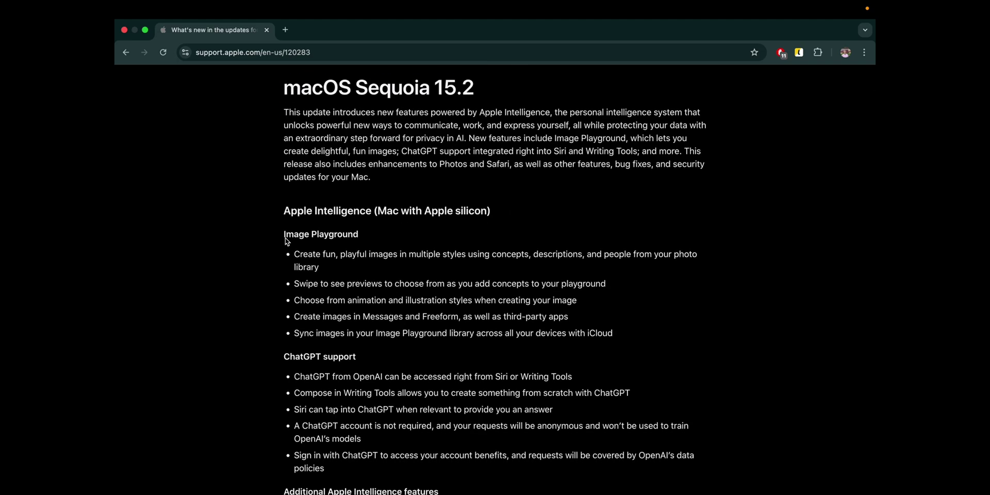
# Read the Image Playground, ChatGPT support and additional Apple Intelligence features sections of the macOS Sequoia 15.2 notes.
pyautogui.moveTo(283, 239); pyautogui.dragTo(433, 328)
pyautogui.click(433, 328)
pyautogui.scroll(-3, 480, 327)
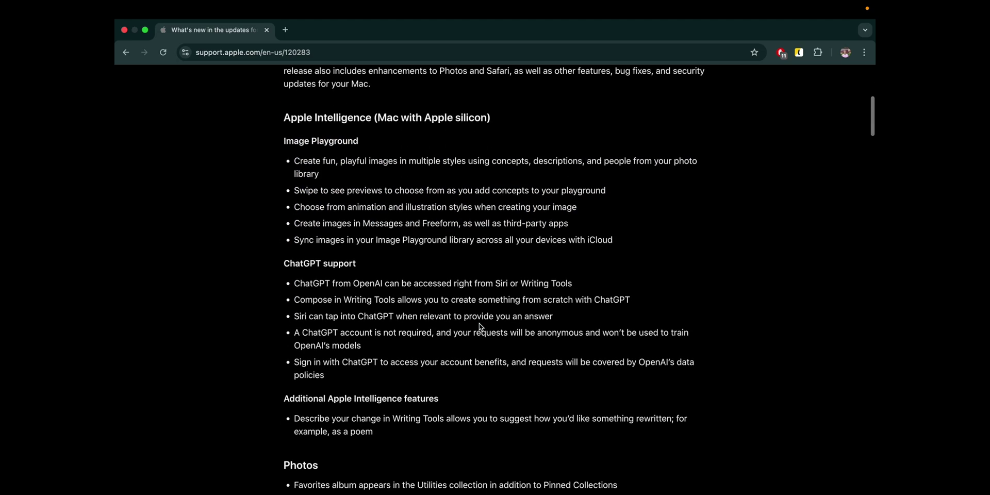
pyautogui.moveTo(278, 264); pyautogui.dragTo(423, 374)
pyautogui.click(422, 374)
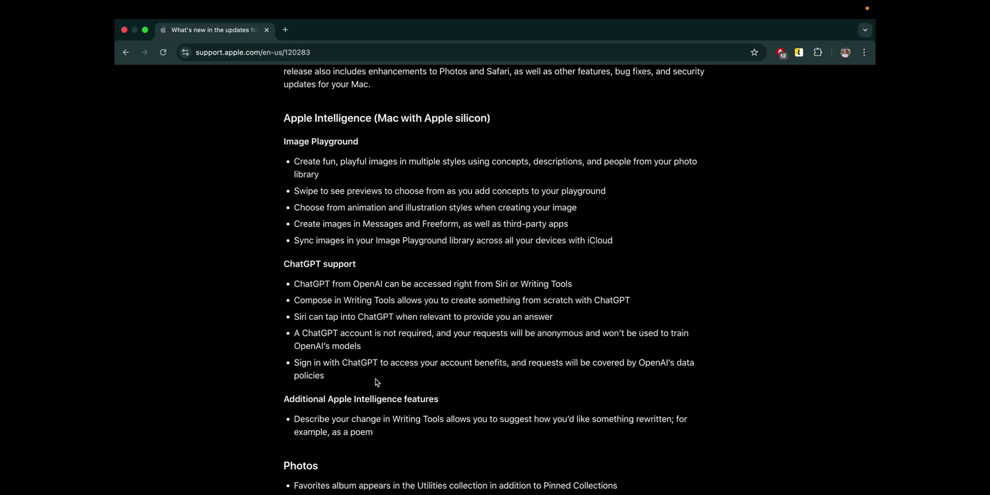
pyautogui.scroll(-3, 403, 335)
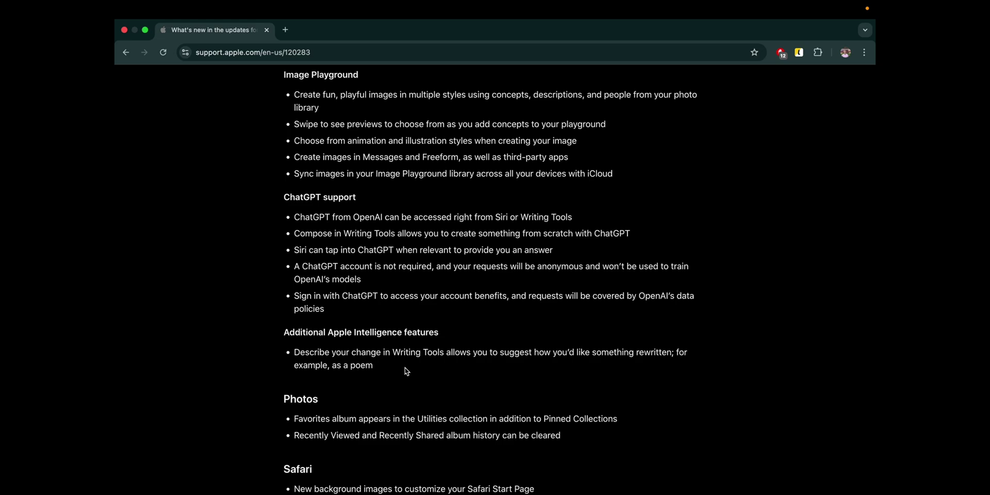
# Review the Photos and Safari sections and the list of other improvements and bug fixes in the 15.2 notes.
pyautogui.scroll(-5, 406, 371)
pyautogui.moveTo(291, 318); pyautogui.dragTo(548, 337)
pyautogui.click(548, 337)
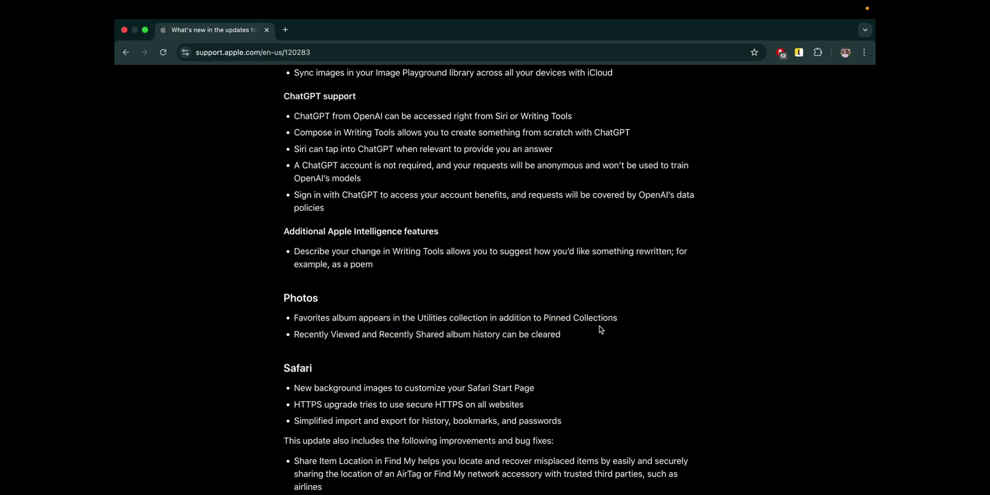
pyautogui.scroll(-5, 570, 356)
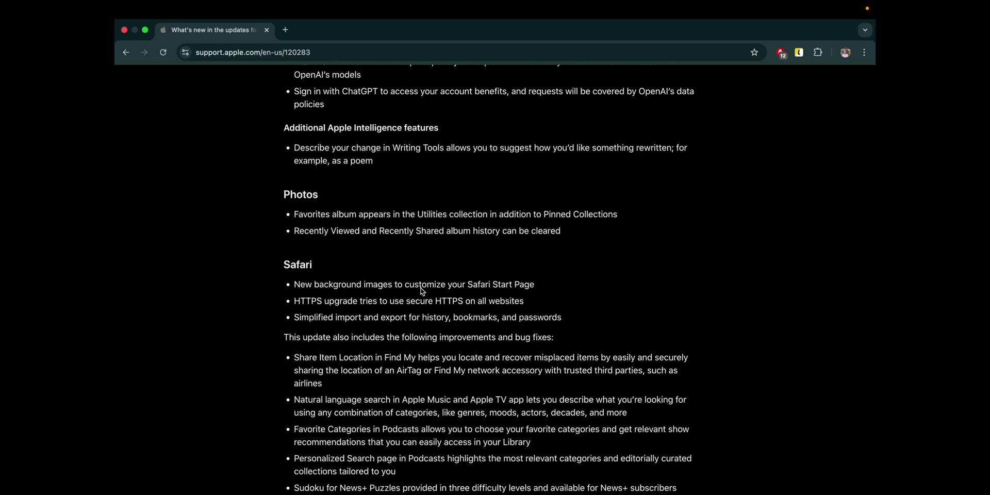
pyautogui.scroll(-3, 454, 295)
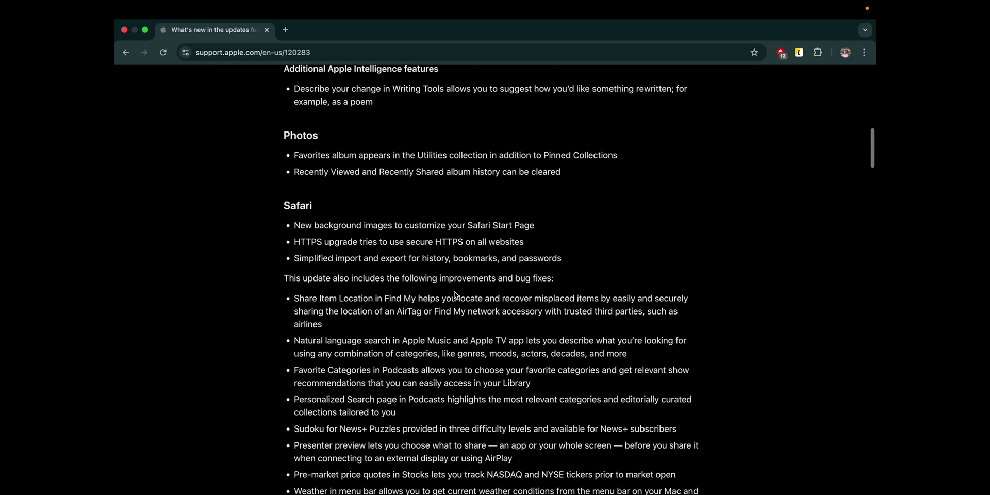
pyautogui.scroll(-1, 455, 295)
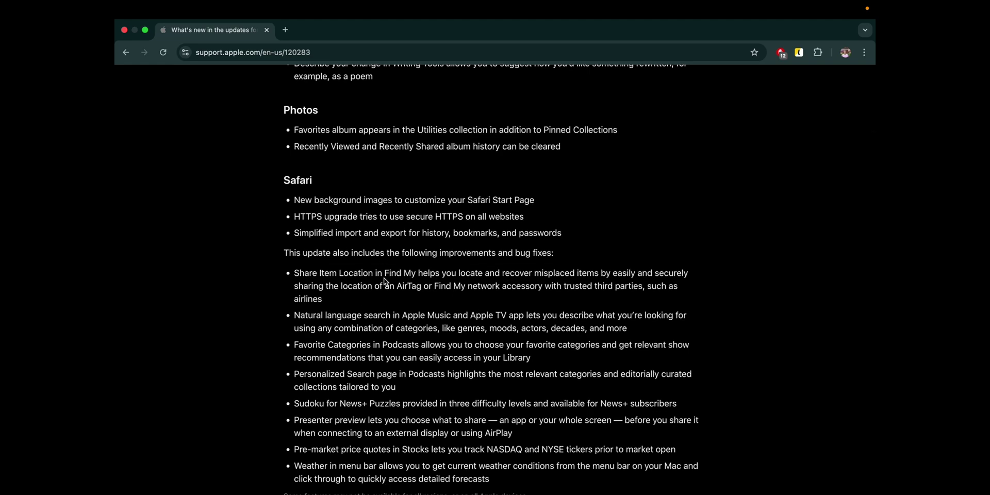
pyautogui.scroll(-2, 390, 287)
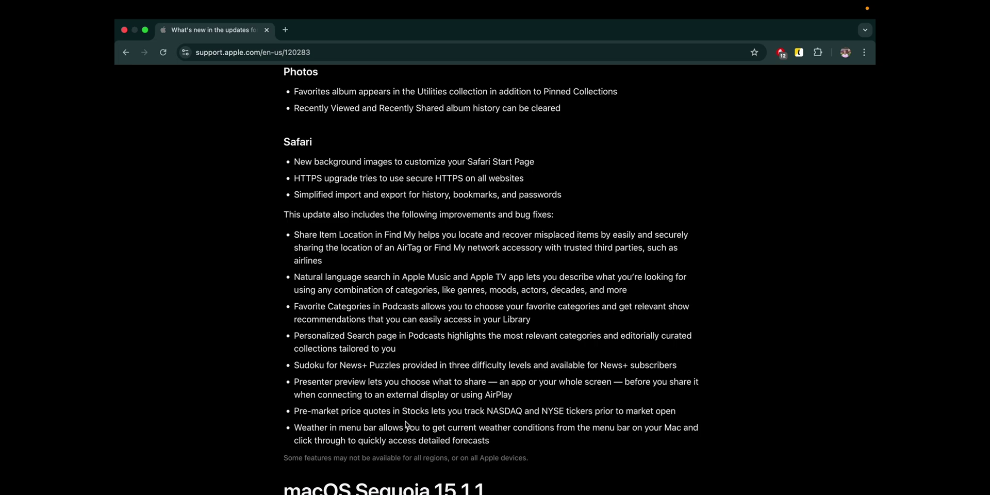
pyautogui.scroll(-1, 379, 384)
pyautogui.scroll(2, 379, 384)
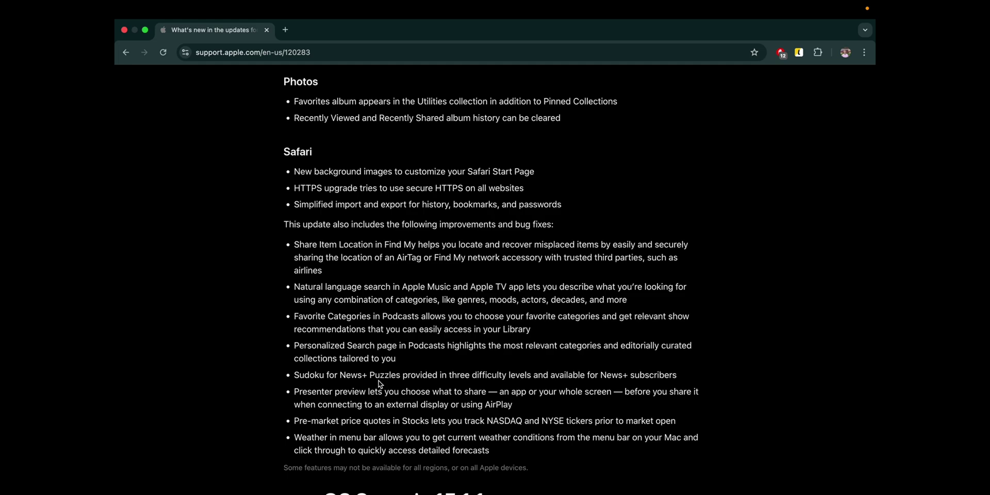
# Leave the release notes and launch Safari through a Spotlight search for "safari".
pyautogui.hotkey('ctrl', 'Left')
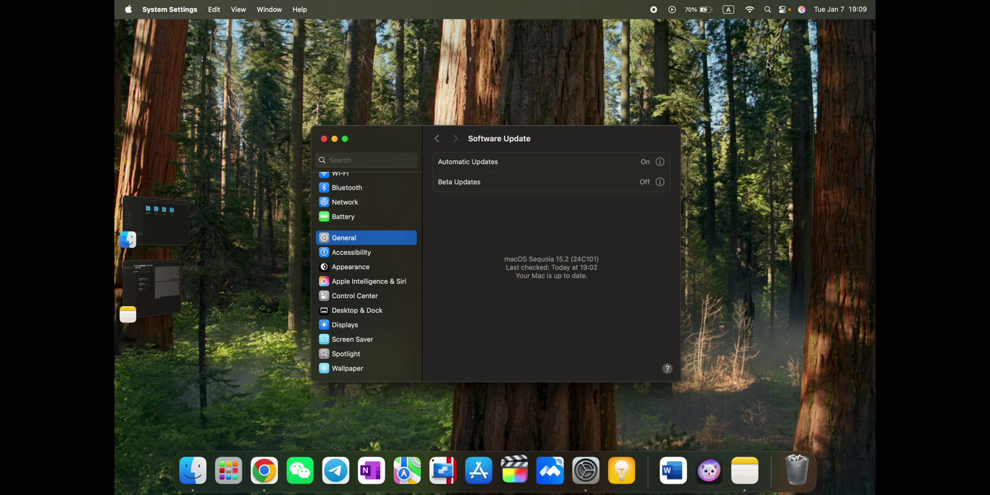
pyautogui.click(768, 10)
pyautogui.write('safari')
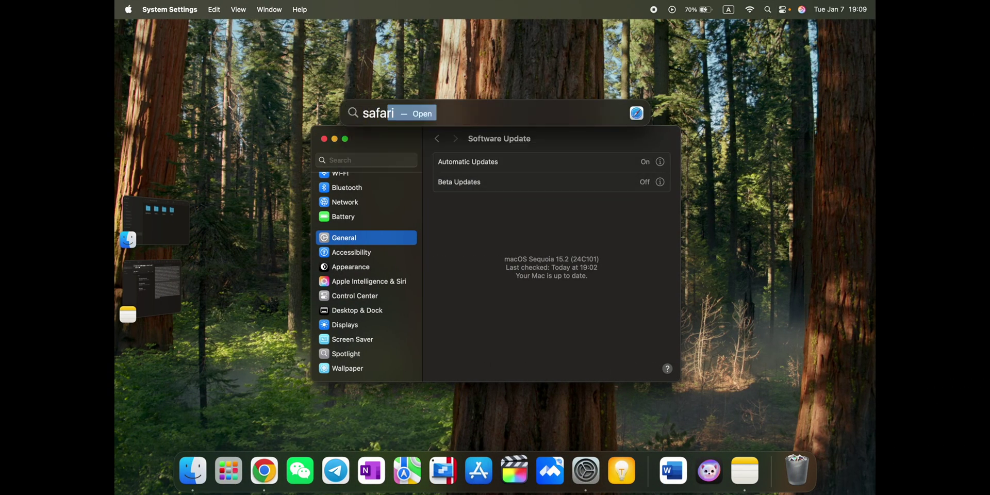
pyautogui.press('Return')
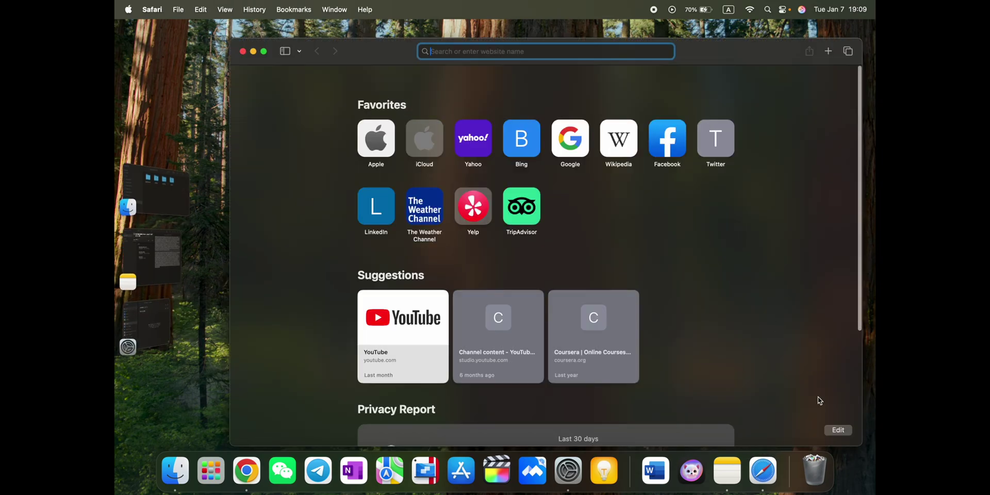
# Preview the new Start Page background images, choose the pink, cream and dark purple diagonal one, and close the Safari window.
pyautogui.click(838, 429)
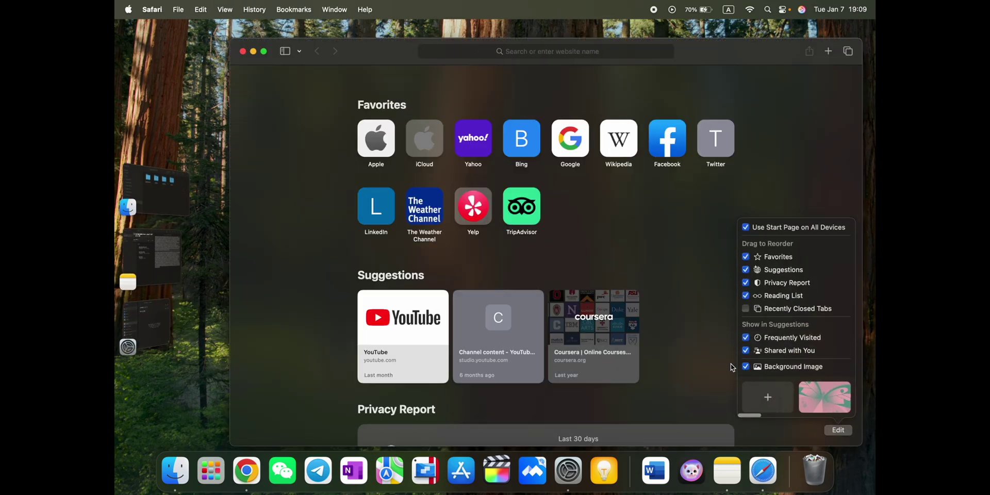
pyautogui.hscroll(5, 808, 399)
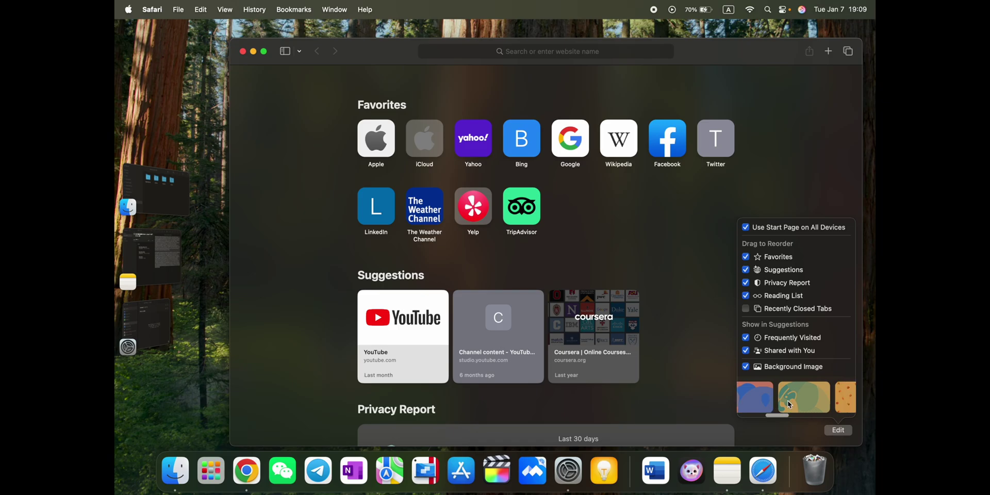
pyautogui.hscroll(5, 804, 397)
pyautogui.click(815, 397)
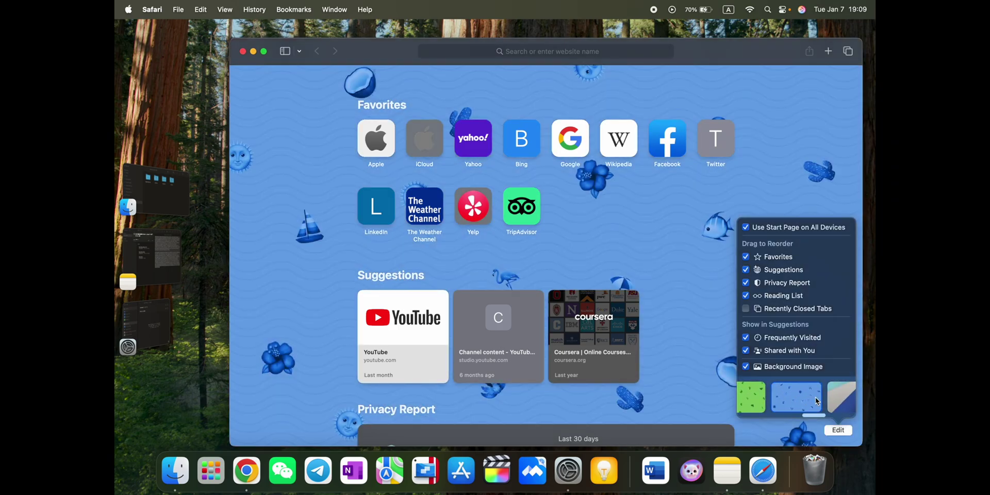
pyautogui.hscroll(5, 815, 397)
pyautogui.click(814, 397)
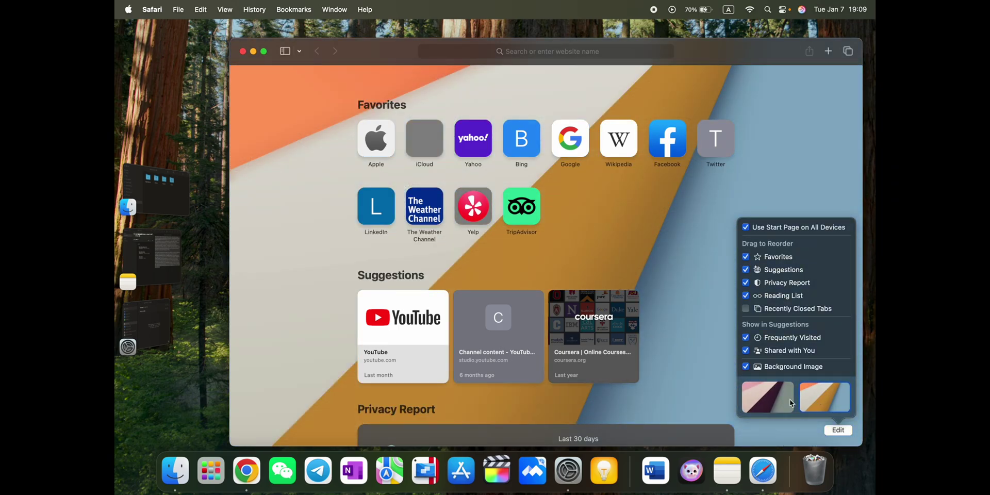
pyautogui.click(789, 400)
pyautogui.click(632, 226)
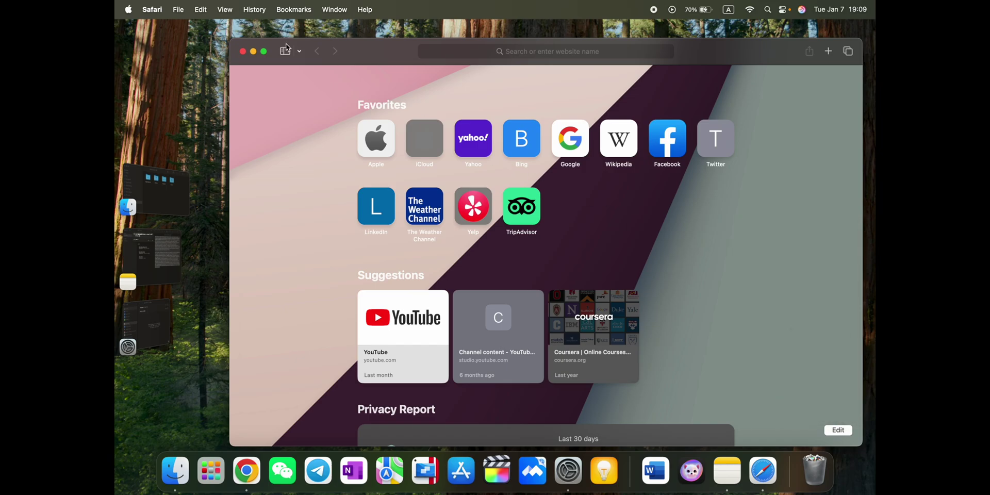
pyautogui.click(243, 51)
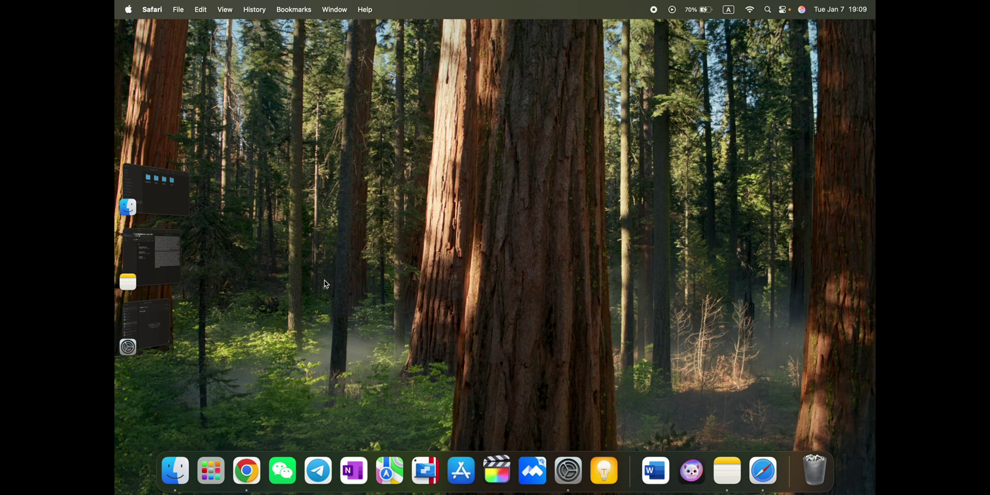
# Open Image Playground, expand its suggestions and browse the themes, costumes, accessories and places.
pyautogui.click(210, 470)
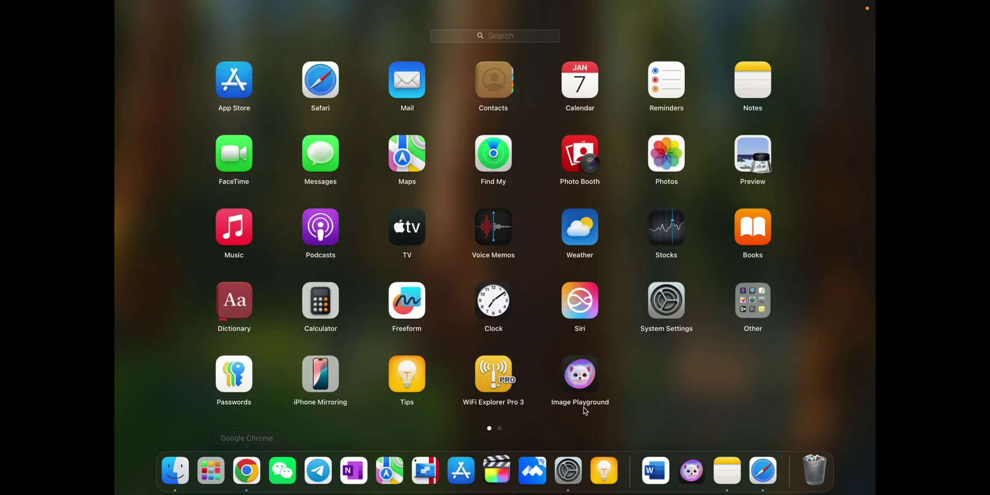
pyautogui.click(580, 373)
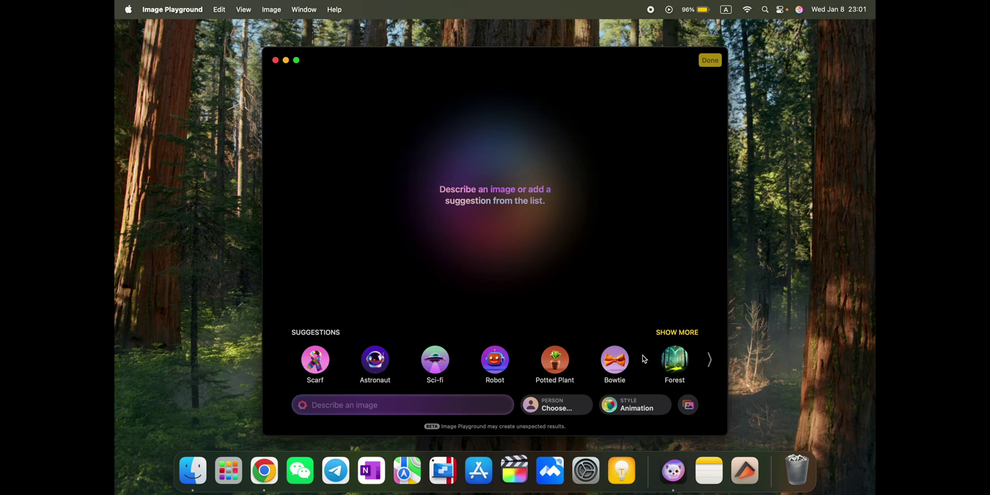
pyautogui.click(692, 333)
pyautogui.hscroll(9, 562, 309)
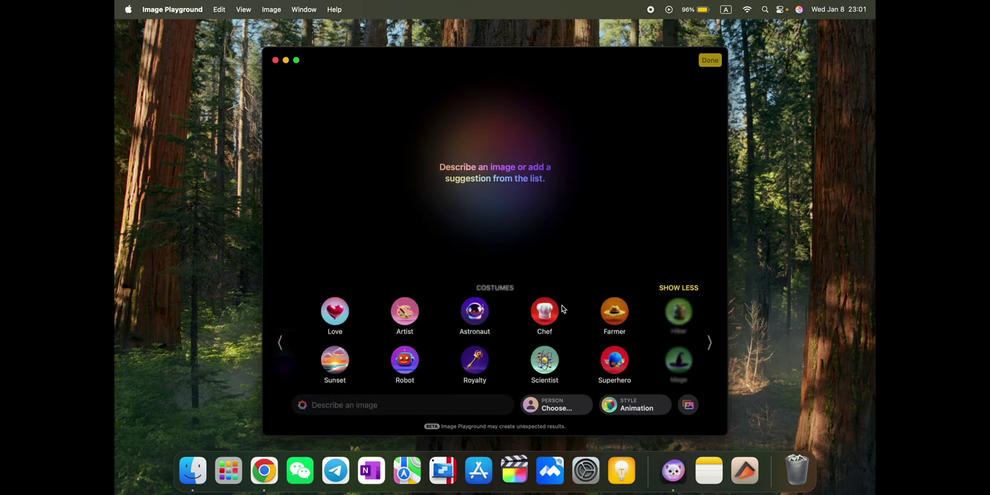
pyautogui.hscroll(-9, 563, 308)
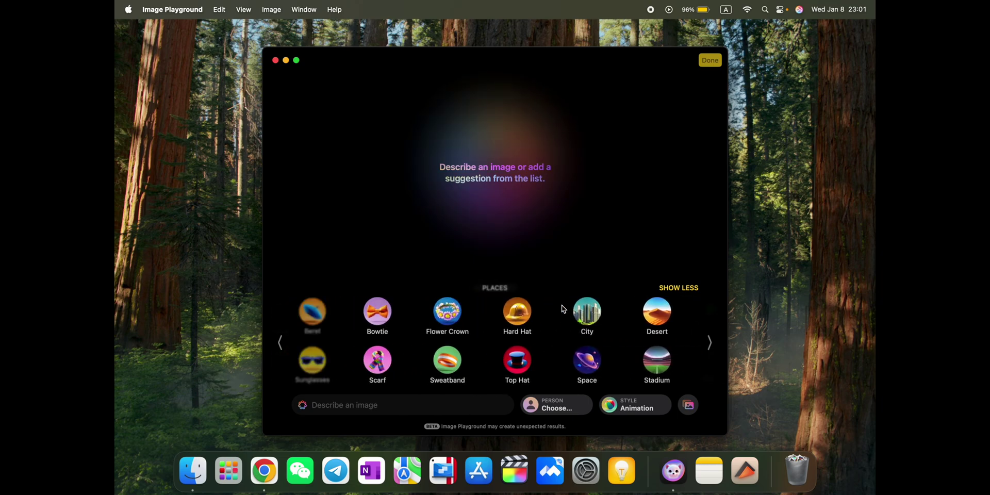
pyautogui.hscroll(6, 563, 309)
pyautogui.hscroll(-9, 562, 309)
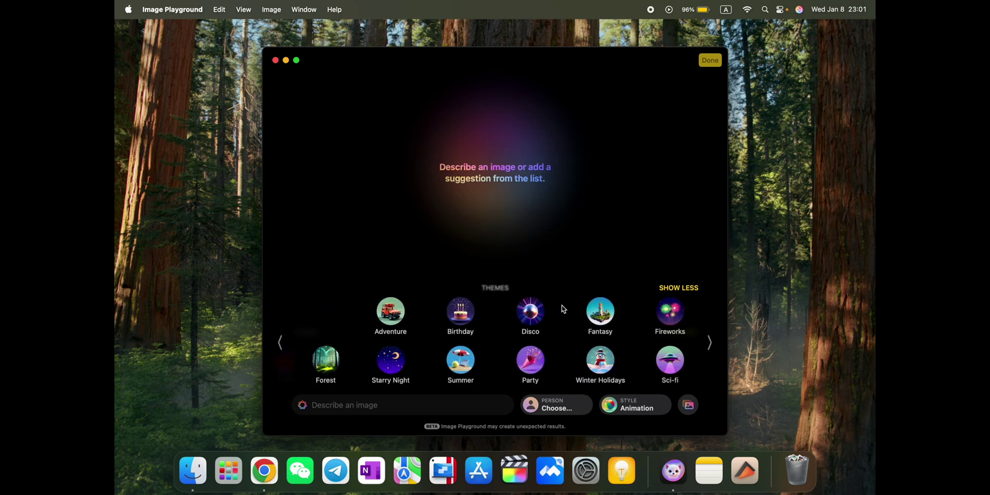
pyautogui.hscroll(3, 488, 361)
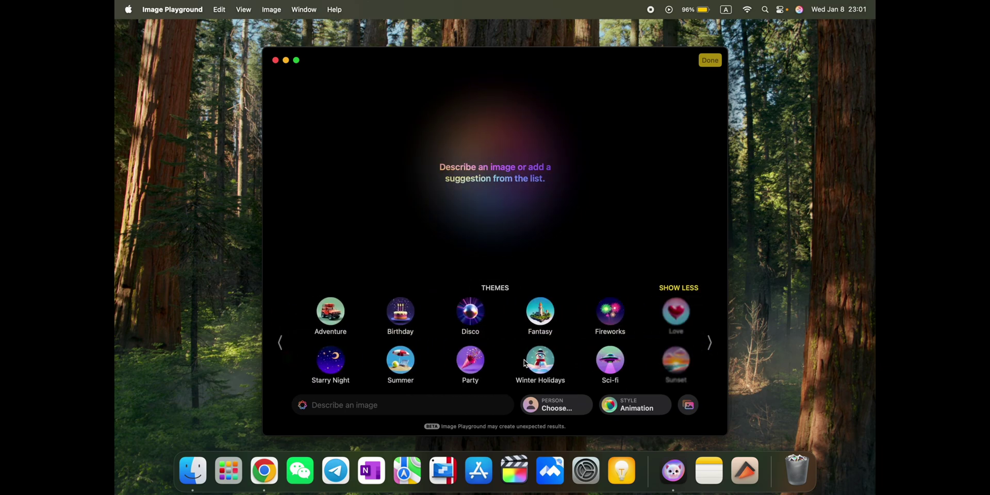
# Generate an image from the Winter Holidays, Sci-fi and Fireworks themes and look through the variations.
pyautogui.click(526, 362)
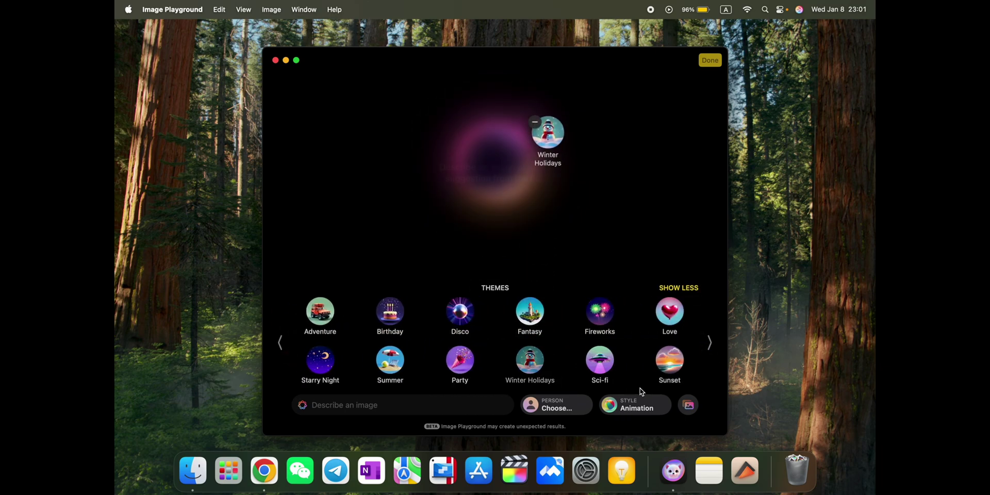
pyautogui.click(600, 360)
pyautogui.click(610, 317)
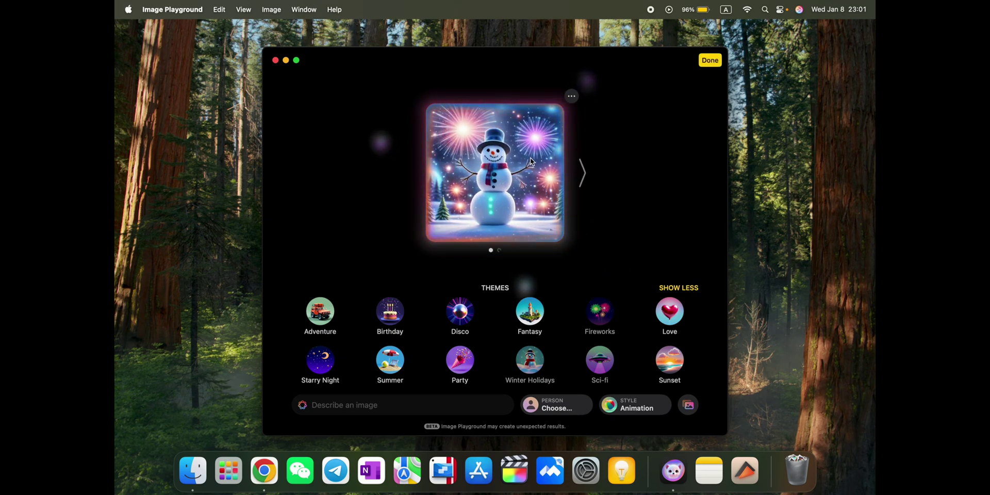
pyautogui.hscroll(2, 530, 156)
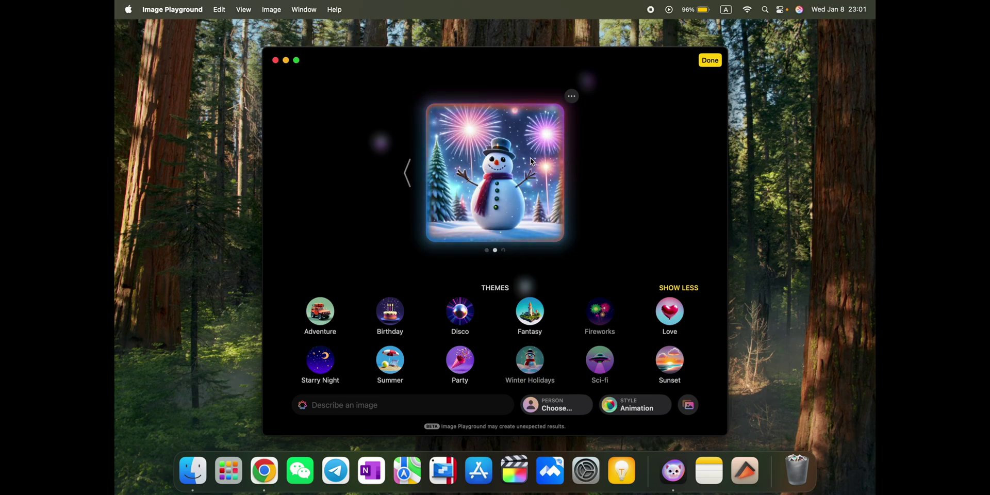
pyautogui.hscroll(-2, 531, 161)
pyautogui.hscroll(4, 531, 161)
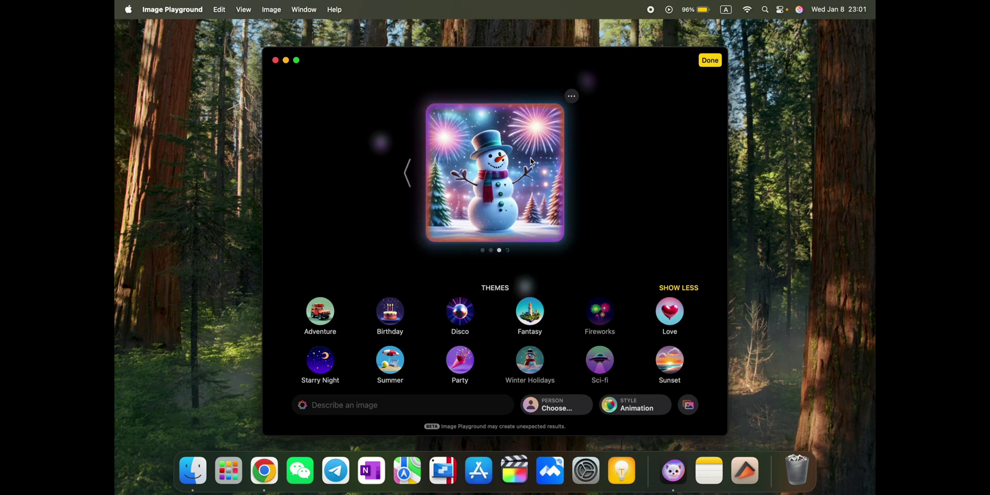
pyautogui.hscroll(2, 531, 161)
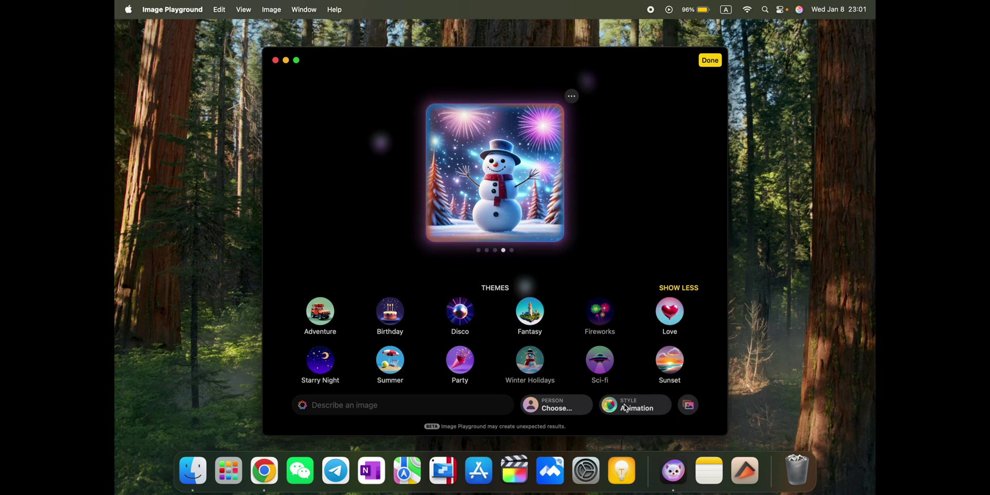
# Add a person appearance to the image using the lightest skin tone and the first group of portraits.
pyautogui.click(554, 412)
pyautogui.click(487, 341)
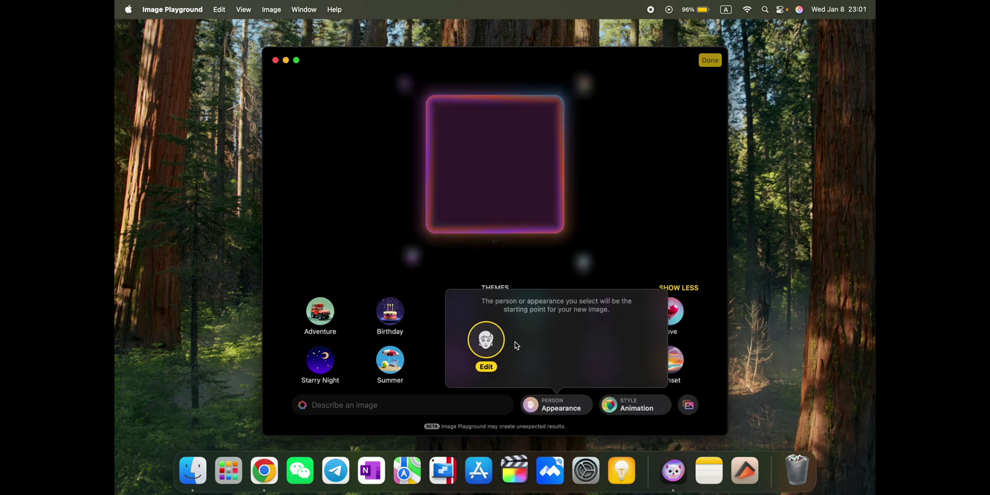
pyautogui.click(488, 342)
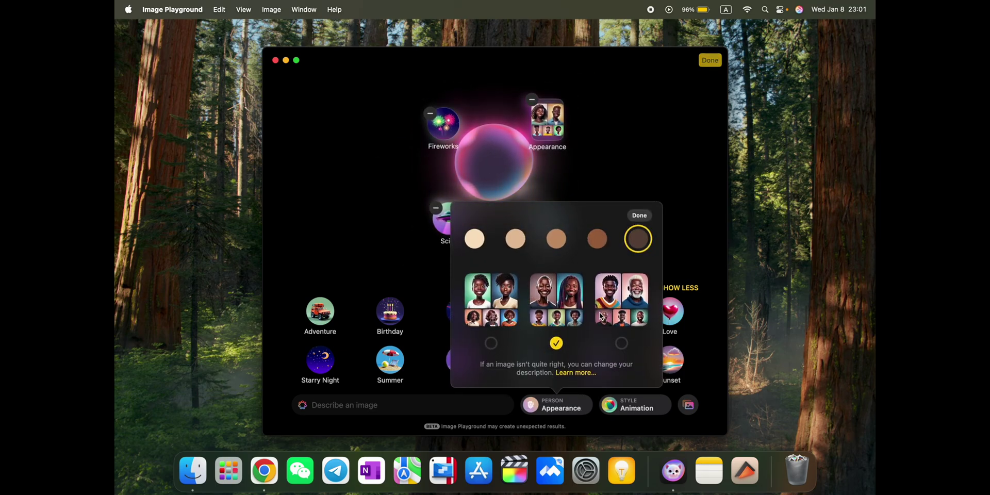
pyautogui.click(474, 239)
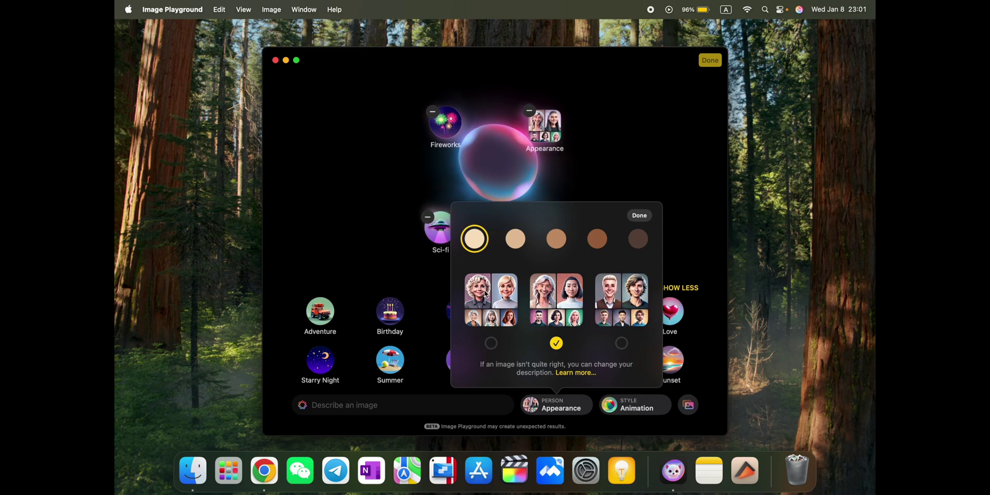
pyautogui.click(488, 308)
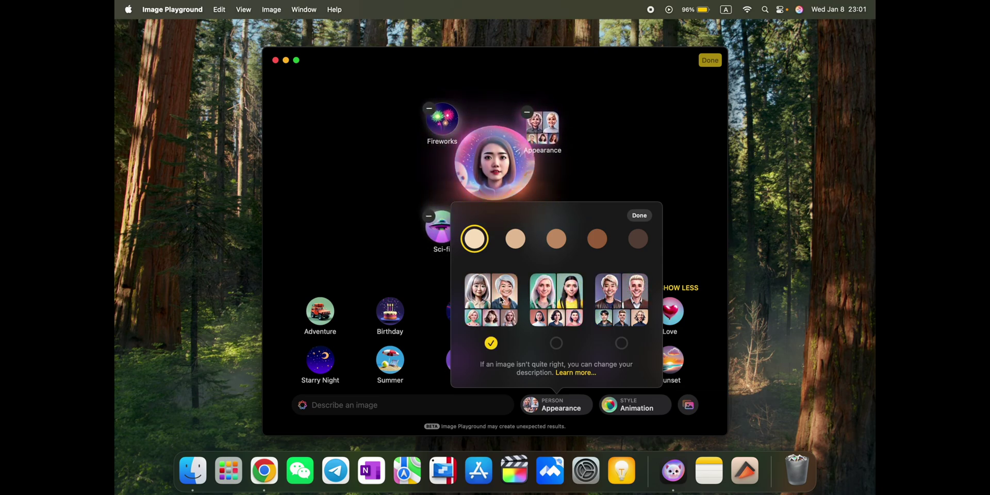
pyautogui.click(638, 215)
# Compare the generated portraits, return to the first one and activate the image description field.
pyautogui.click(583, 181)
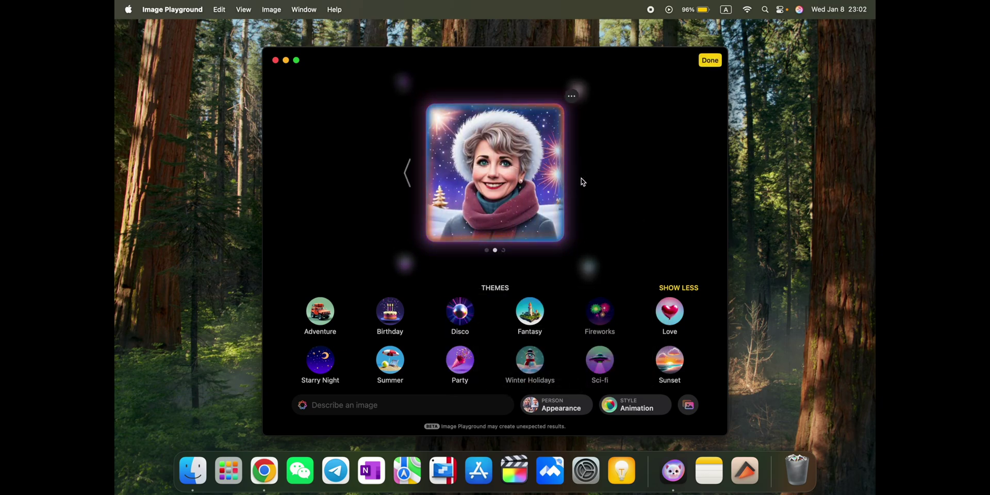
pyautogui.click(407, 173)
pyautogui.click(465, 407)
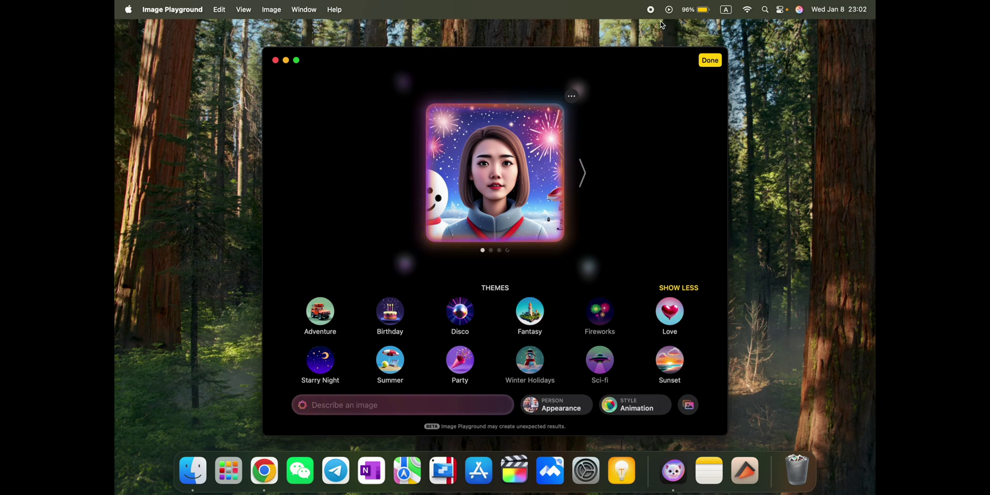
# Remove the person appearance and the Sci-fi, Winter Holidays and Fireworks themes from the image.
pyautogui.click(536, 110)
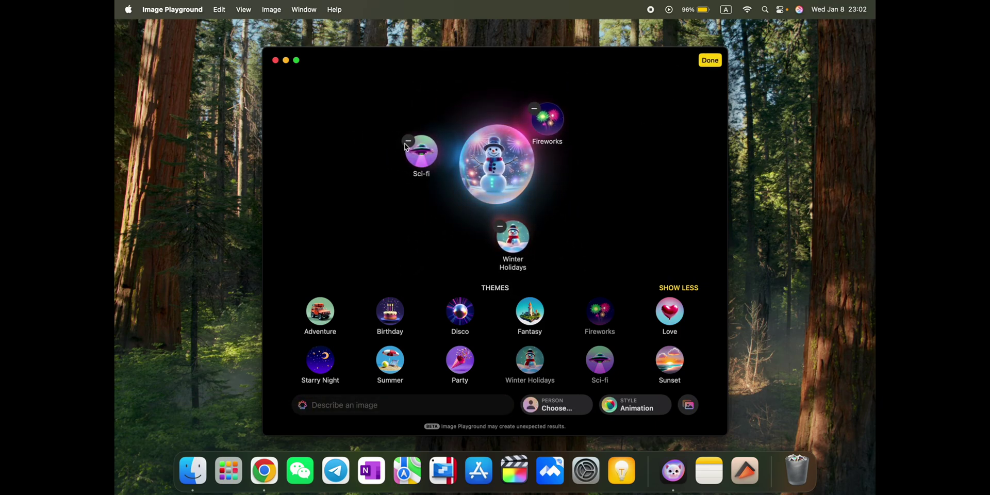
pyautogui.click(407, 140)
pyautogui.click(430, 204)
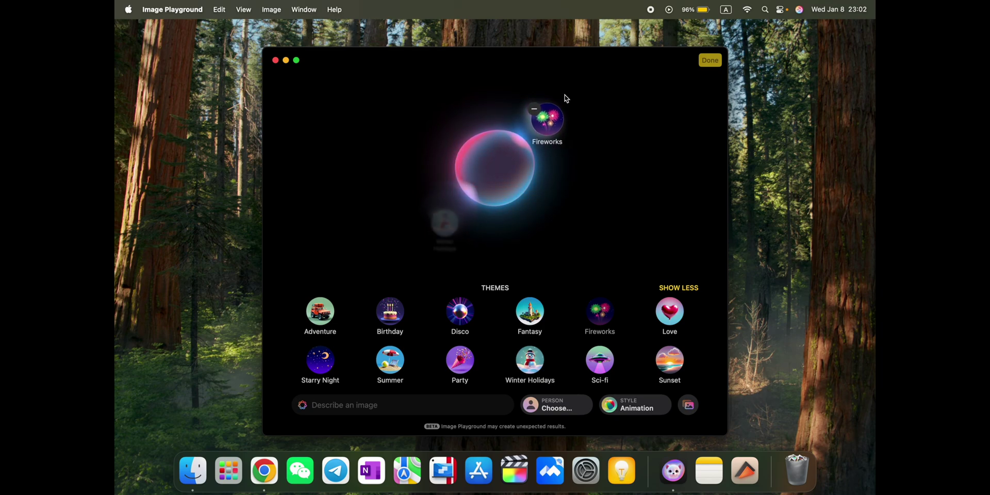
pyautogui.click(534, 108)
# Generate an image from the description "winter new york" and look over the result.
pyautogui.click(407, 402)
pyautogui.write('winter new yor')
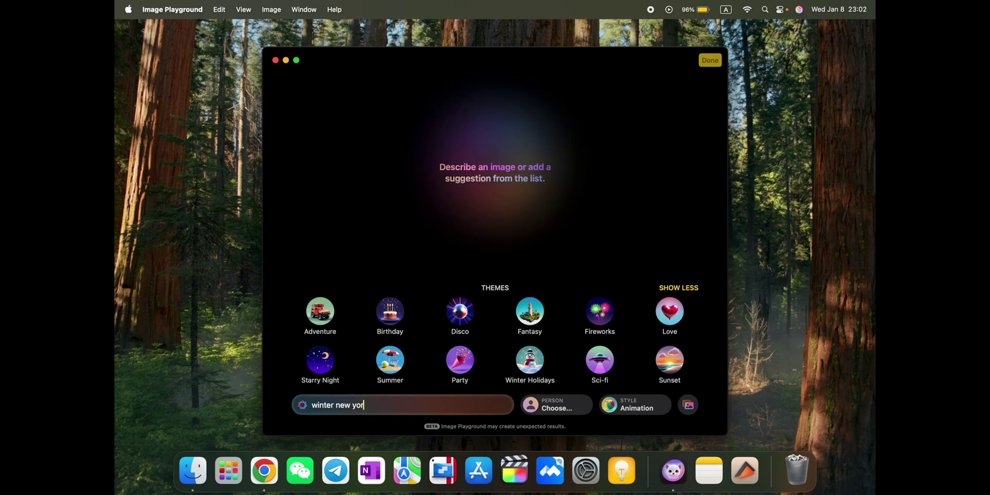
pyautogui.write('k')
pyautogui.press('Return')
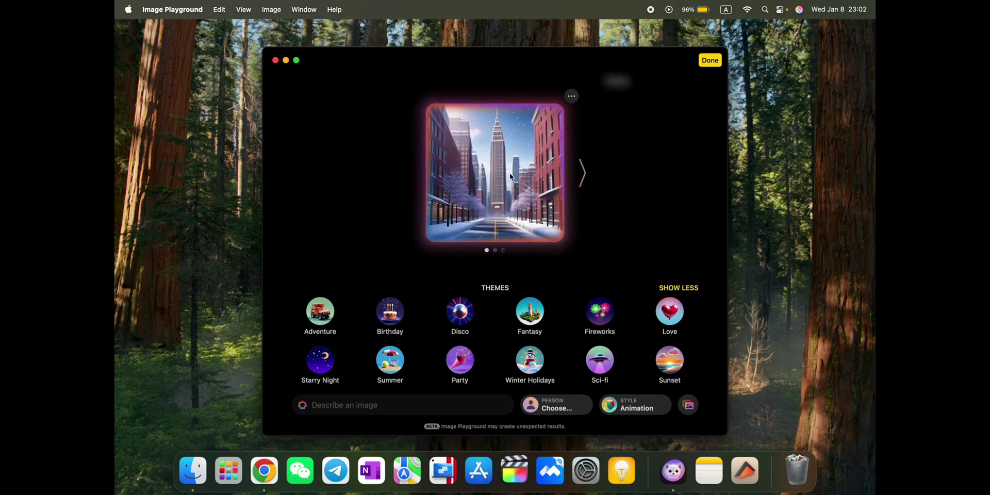
pyautogui.hscroll(-3, 509, 176)
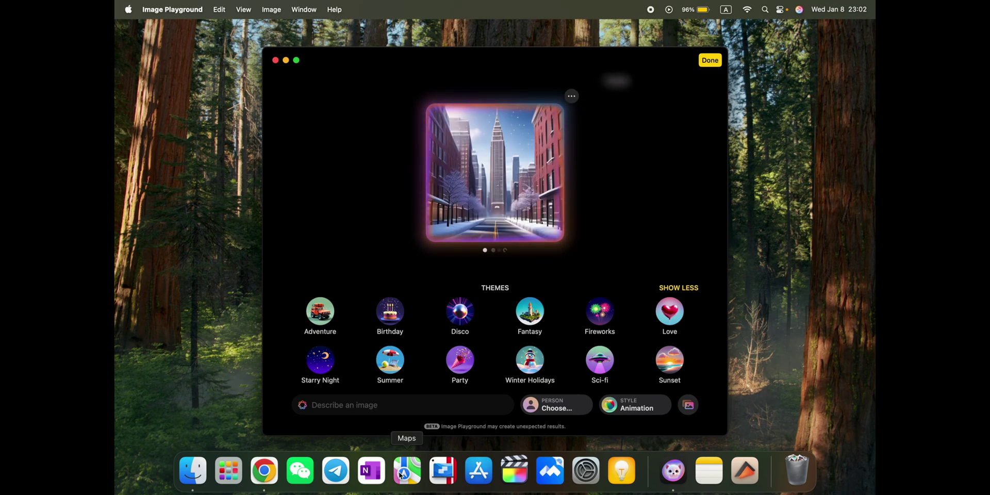
pyautogui.hscroll(3, 540, 232)
# Add the description "full of cars" to the New York image.
pyautogui.click(405, 403)
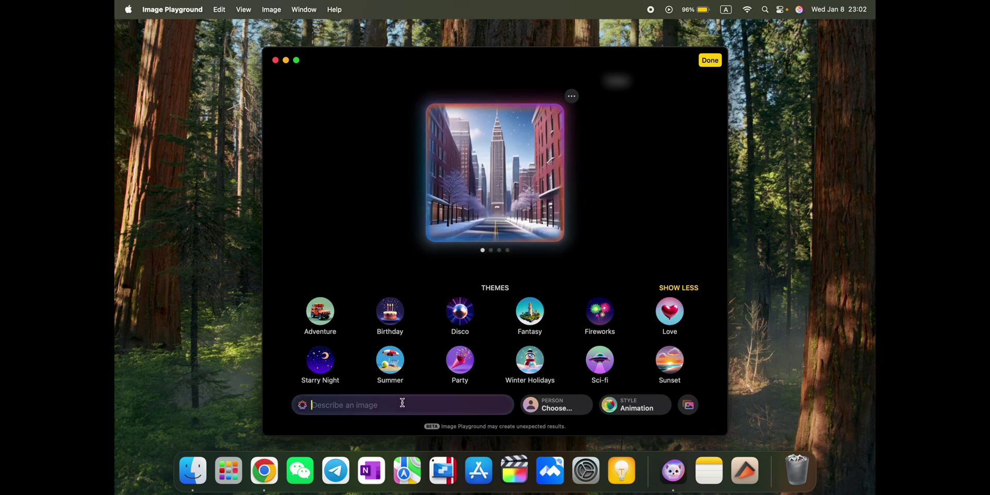
pyautogui.write('full of cars')
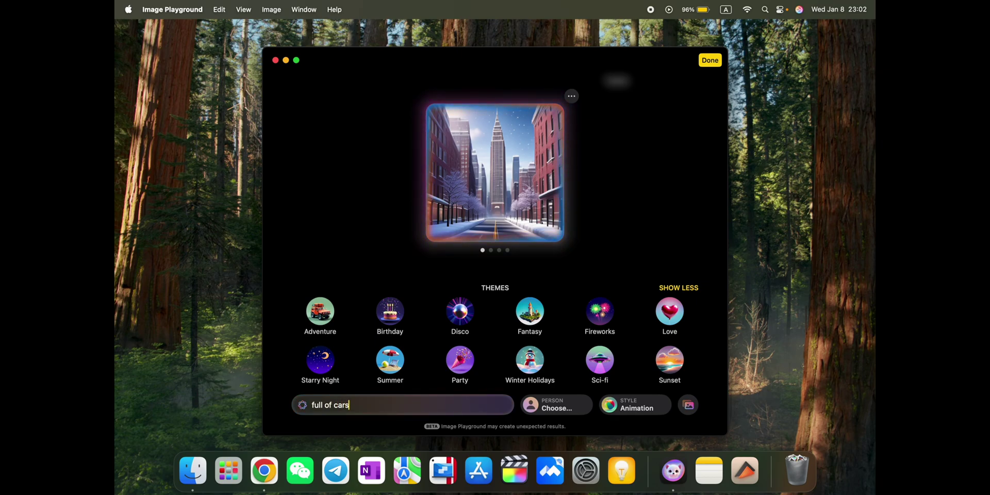
pyautogui.press('Return')
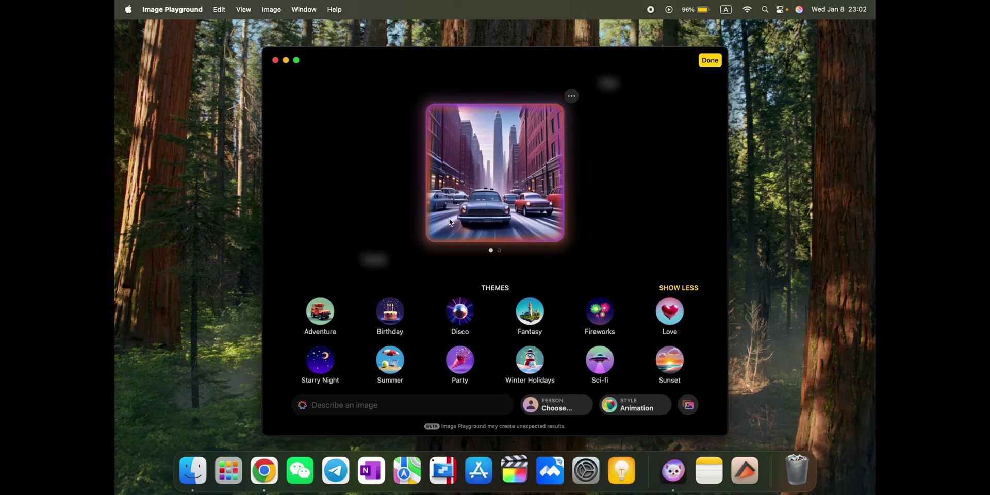
# Extend the street image with the description "with taxi".
pyautogui.click(345, 407)
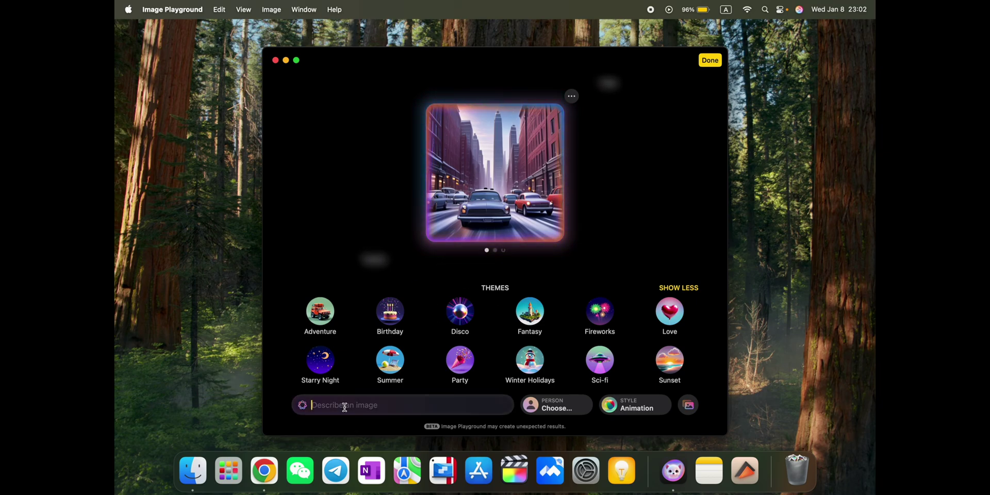
pyautogui.write('with')
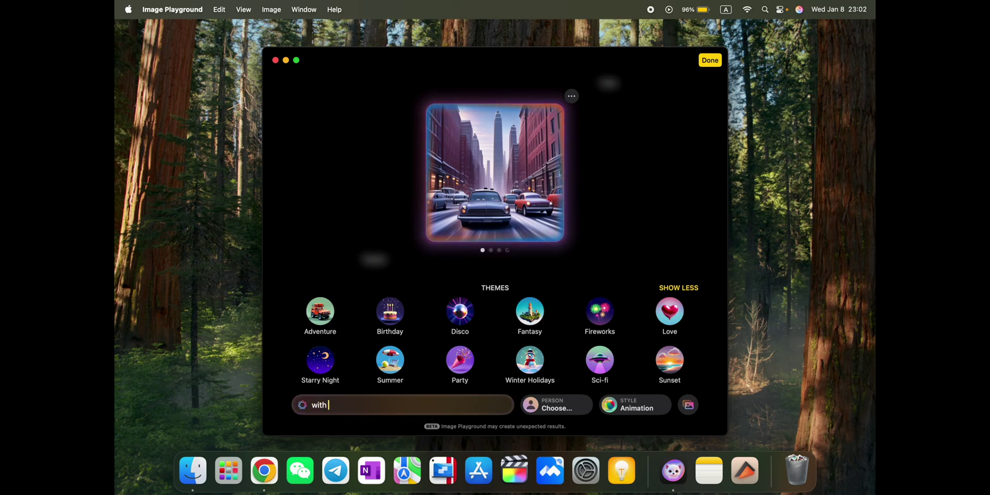
pyautogui.write(' taxi')
pyautogui.press('Return')
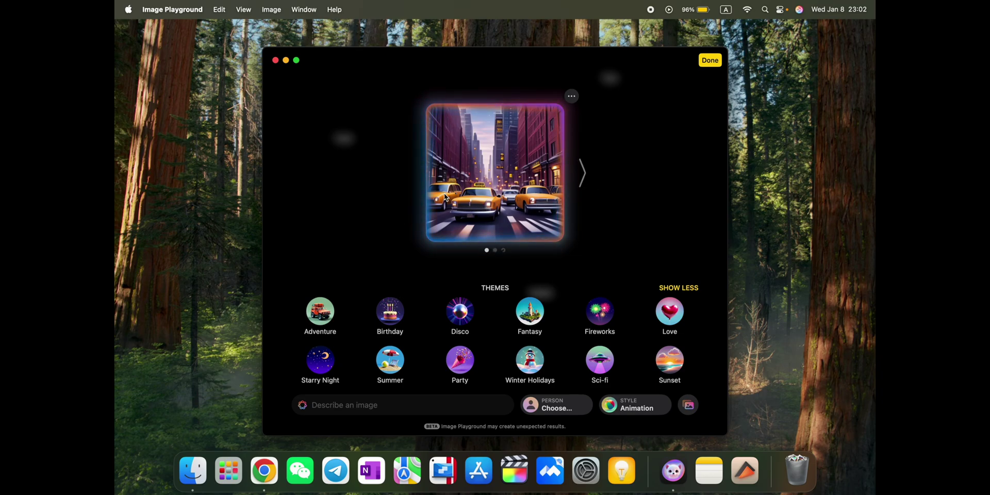
# Add the description "sunny weather" to the taxi image.
pyautogui.click(382, 403)
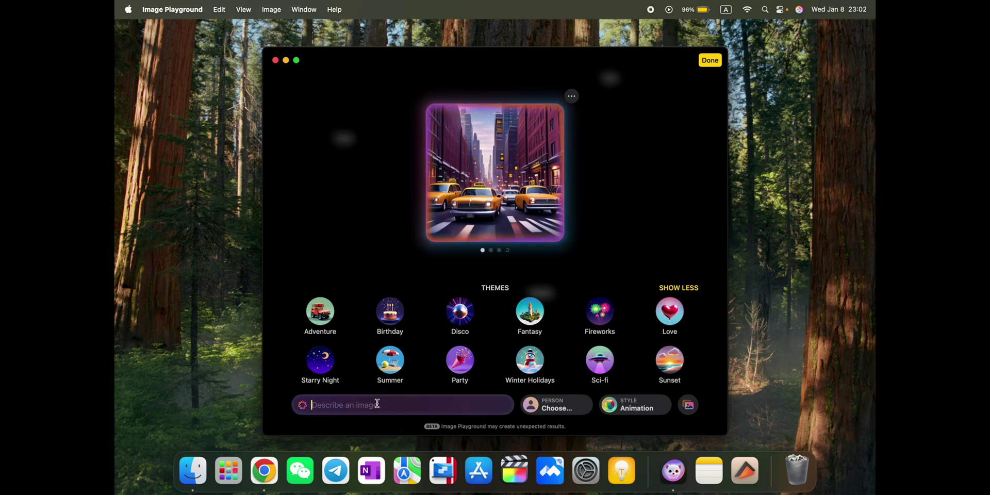
pyautogui.write('sunny we')
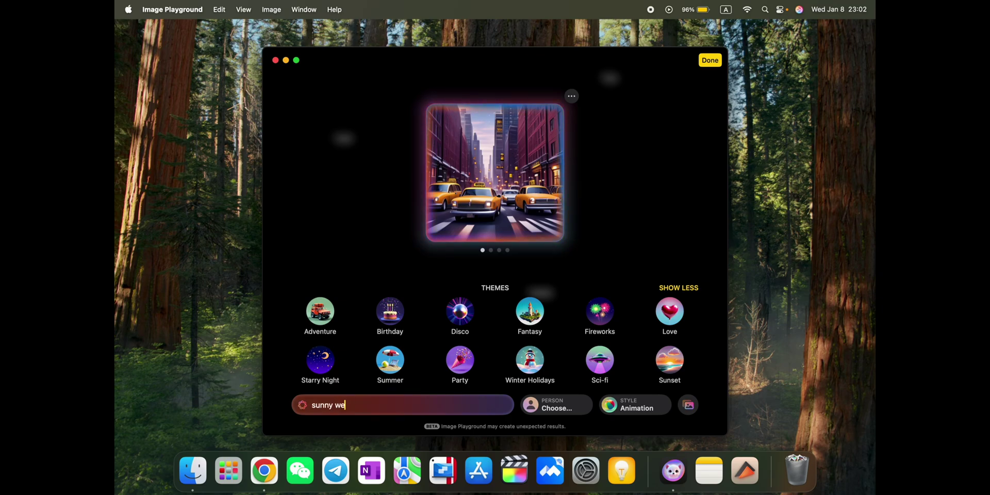
pyautogui.write('ather')
pyautogui.press('Return')
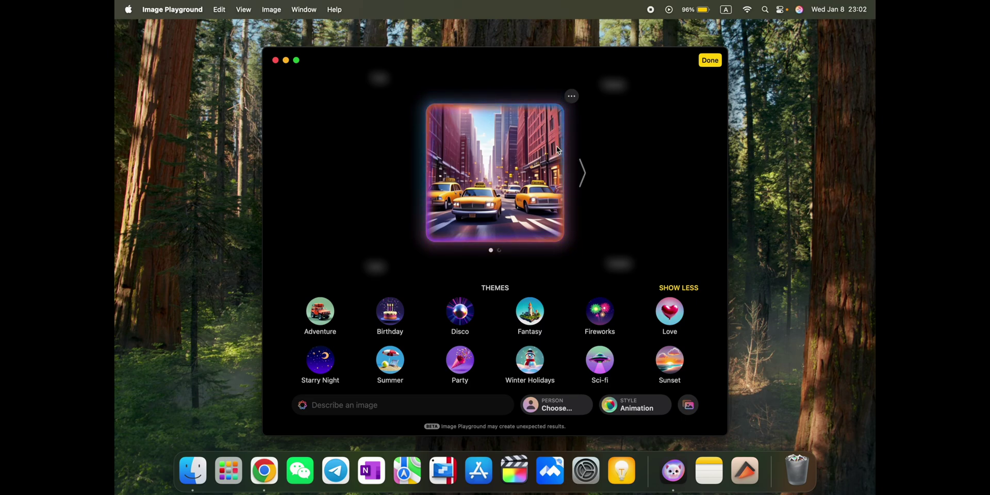
# Browse the sunny taxi image variations and check the copy, share and save options for the third one.
pyautogui.click(582, 172)
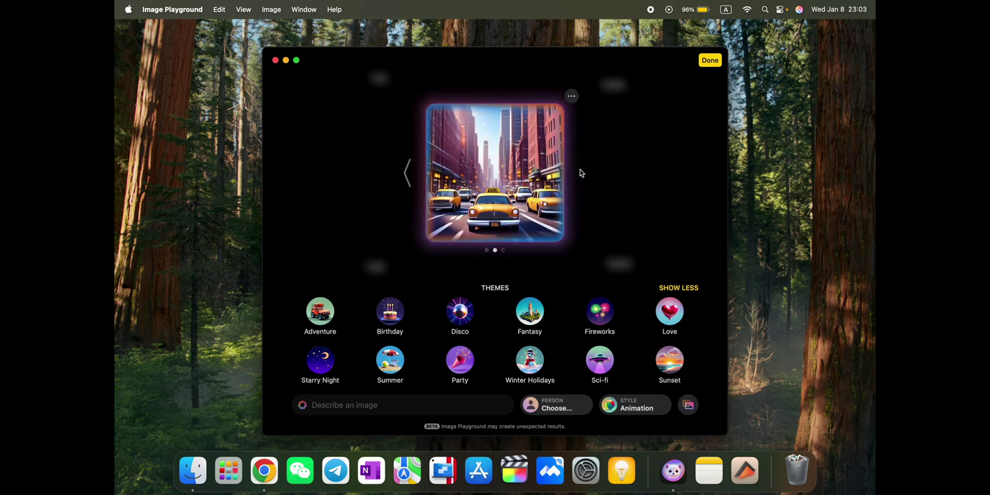
pyautogui.click(588, 174)
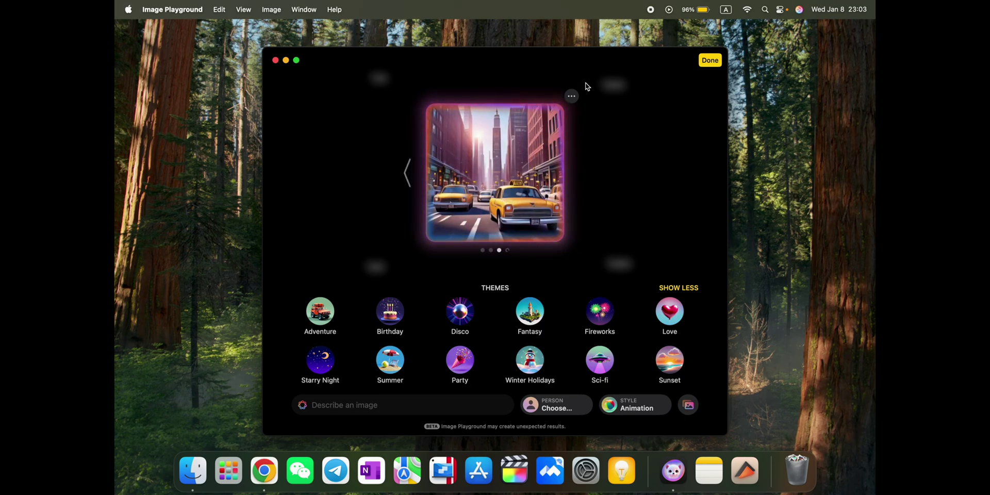
pyautogui.click(572, 96)
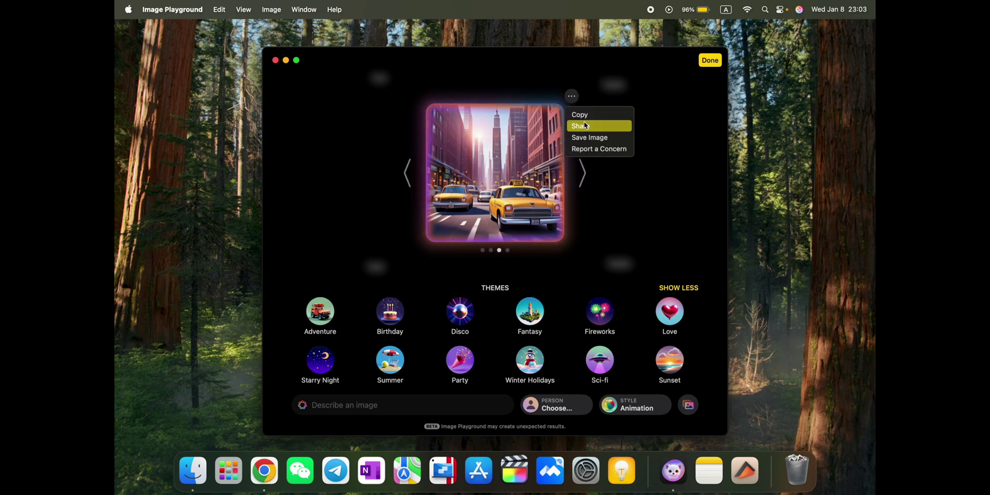
pyautogui.click(606, 187)
pyautogui.click(588, 184)
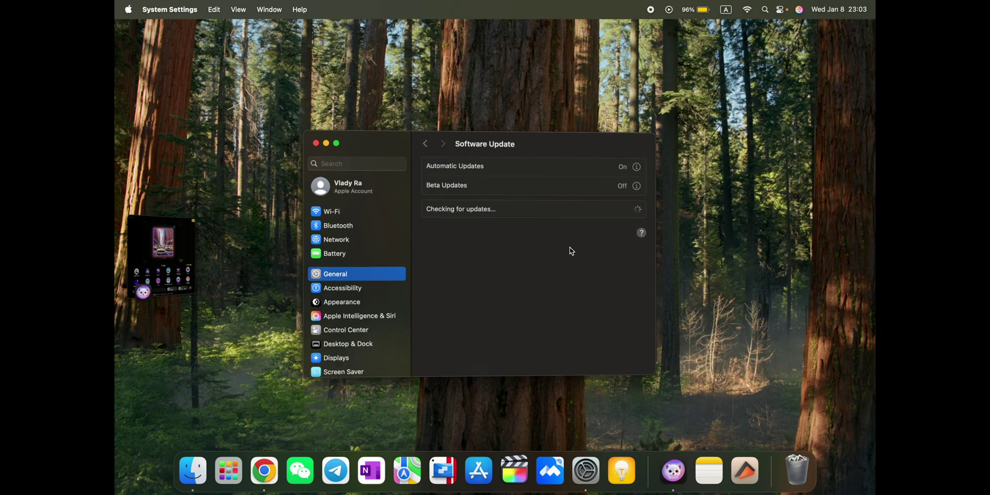